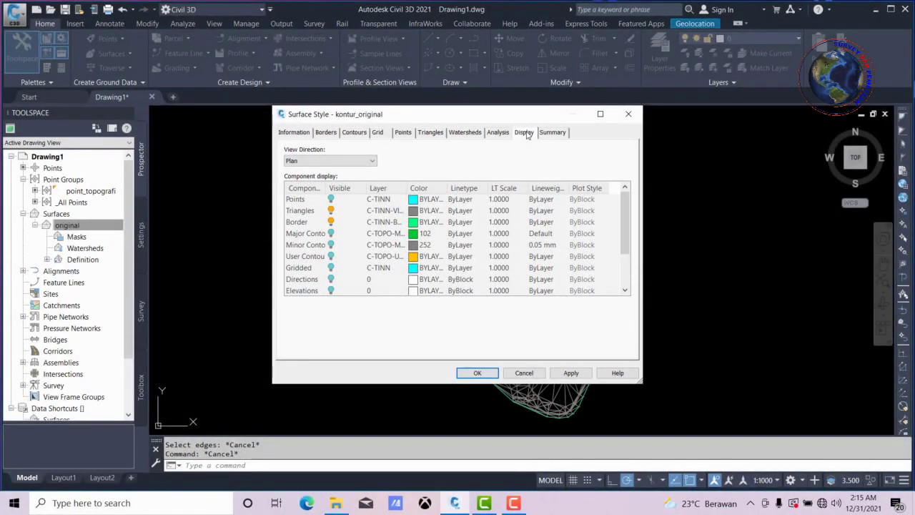
- In the kontur_original style, hide triangles and show major and minor contours, then apply and confirm
left_click(331, 211)
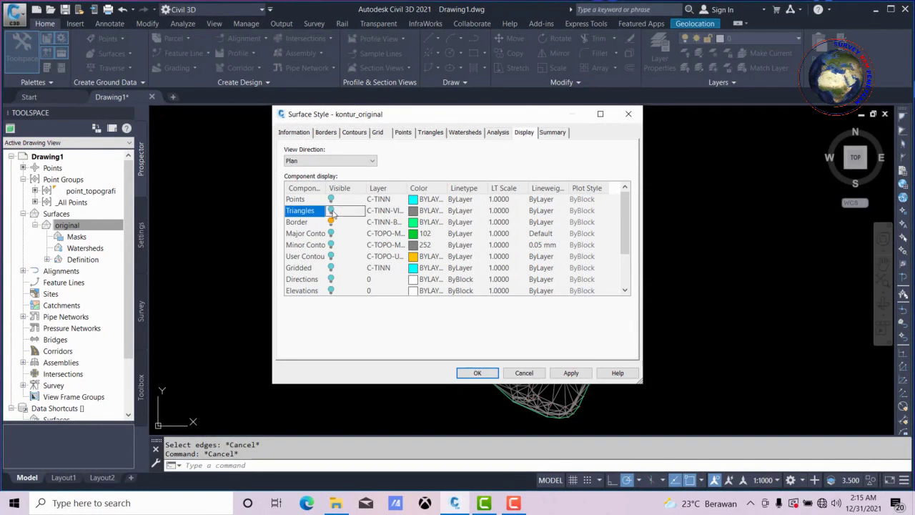
left_click(330, 234)
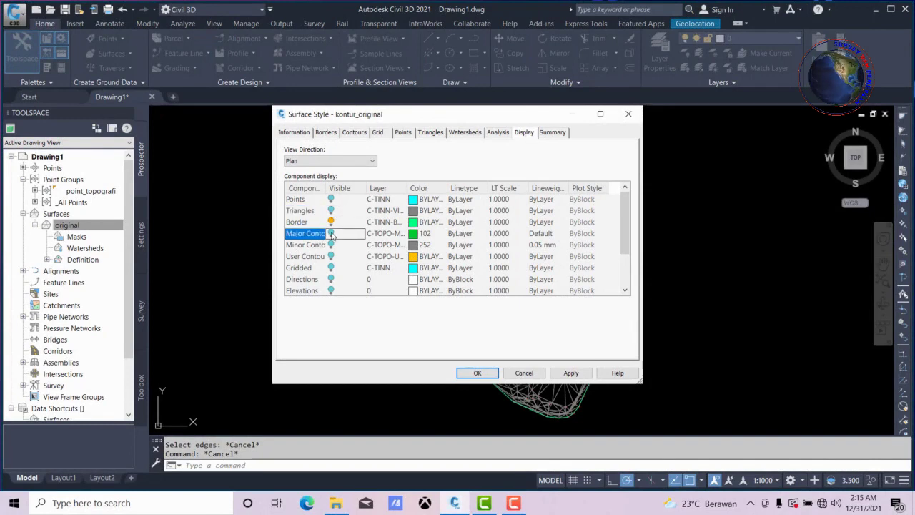
left_click(330, 246)
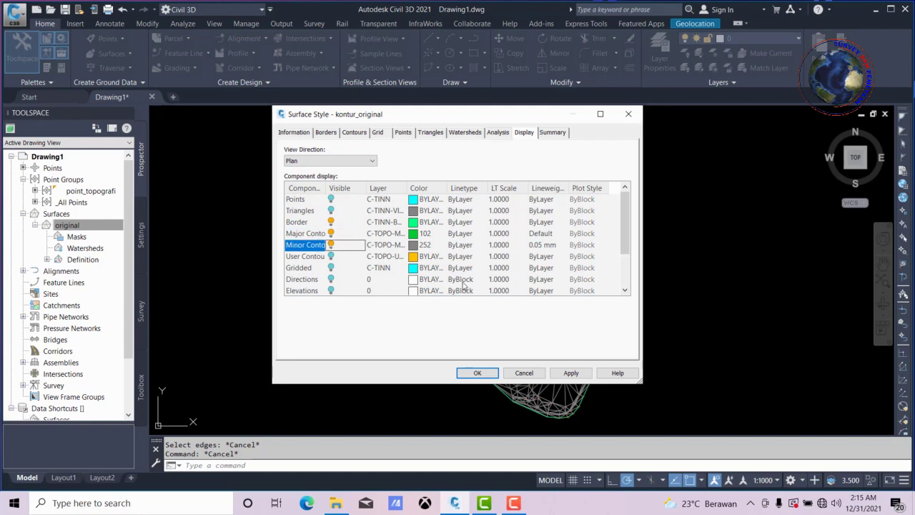
left_click(569, 374)
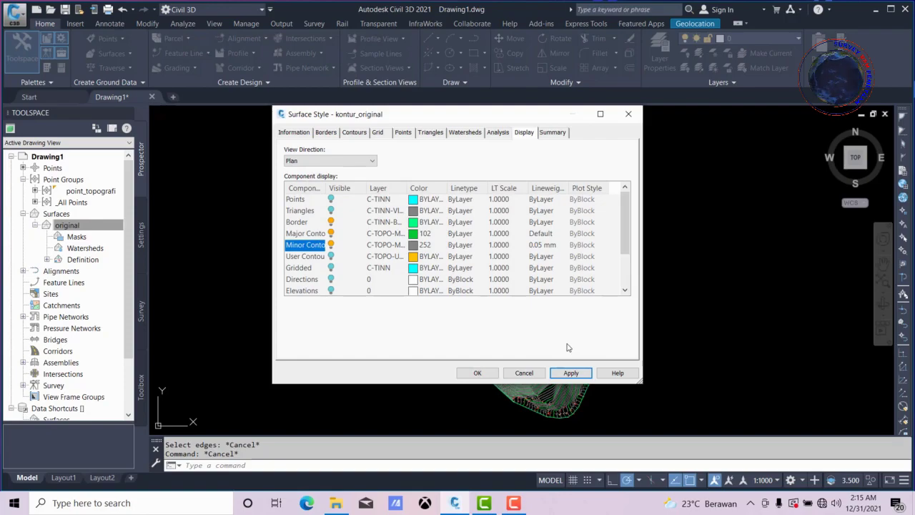
left_click(478, 373)
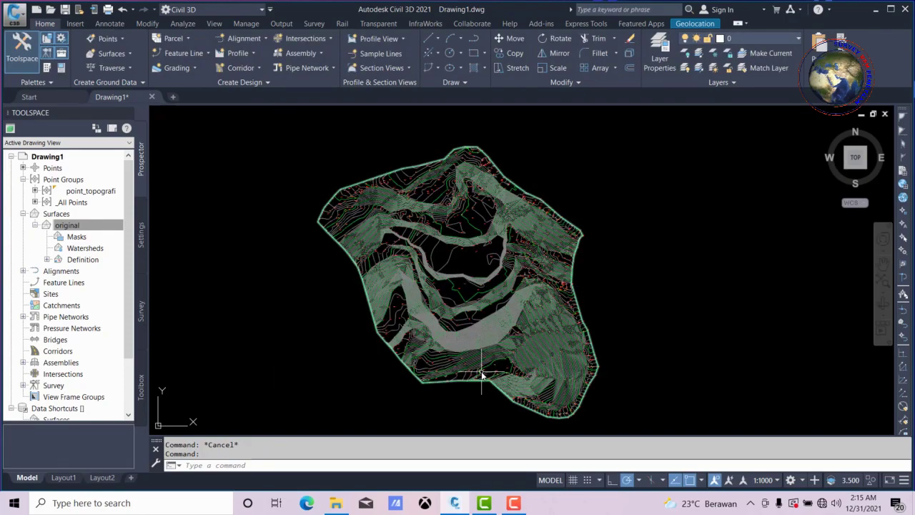
scroll(458, 401, "up", 5)
scroll(515, 379, "up", 3)
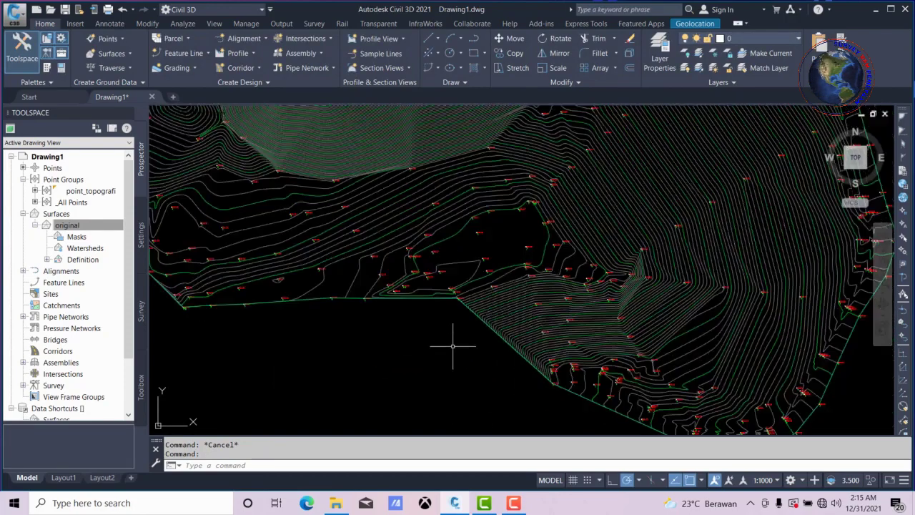
scroll(501, 336, "down", 5)
scroll(525, 276, "up", 3)
scroll(527, 343, "down", 3)
scroll(466, 178, "up", 1)
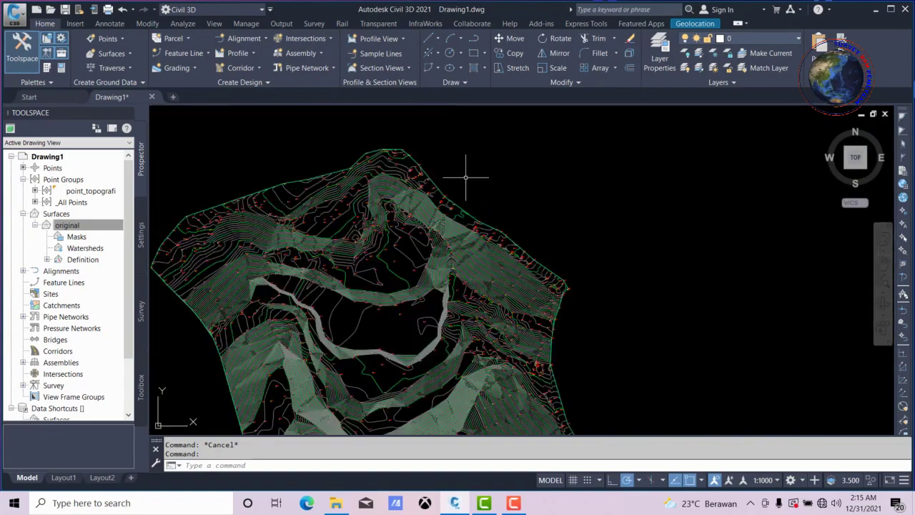
scroll(468, 186, "up", 3)
scroll(429, 214, "down", 3)
scroll(322, 271, "up", 3)
scroll(256, 330, "up", 1)
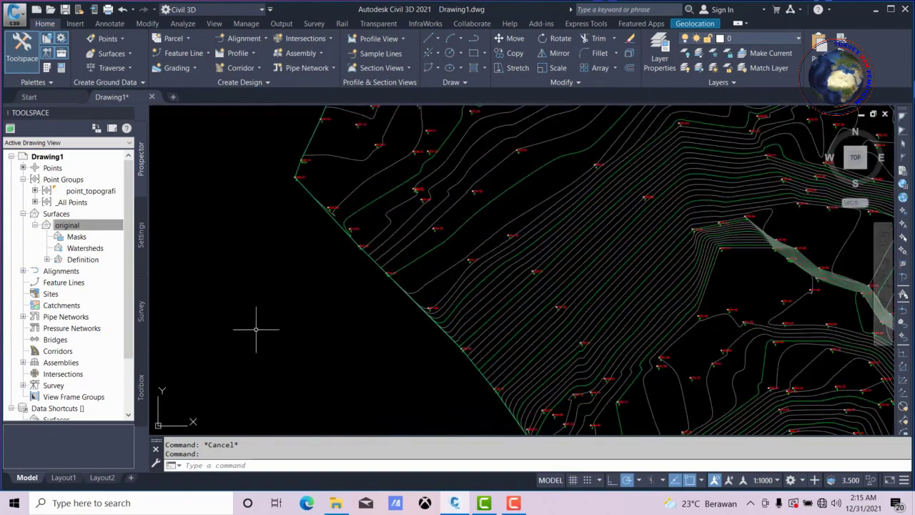
scroll(301, 271, "down", 2)
scroll(286, 188, "up", 2)
scroll(301, 292, "down", 3)
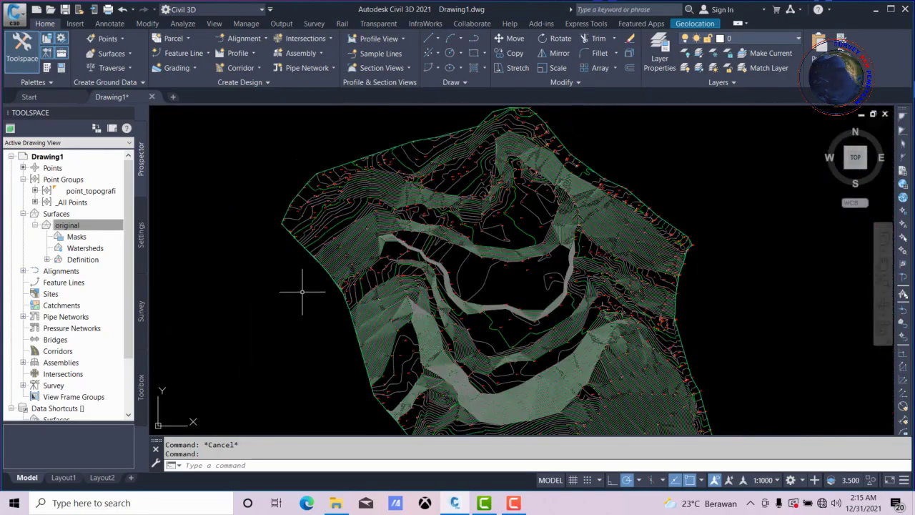
scroll(302, 292, "up", 3)
scroll(329, 214, "down", 2)
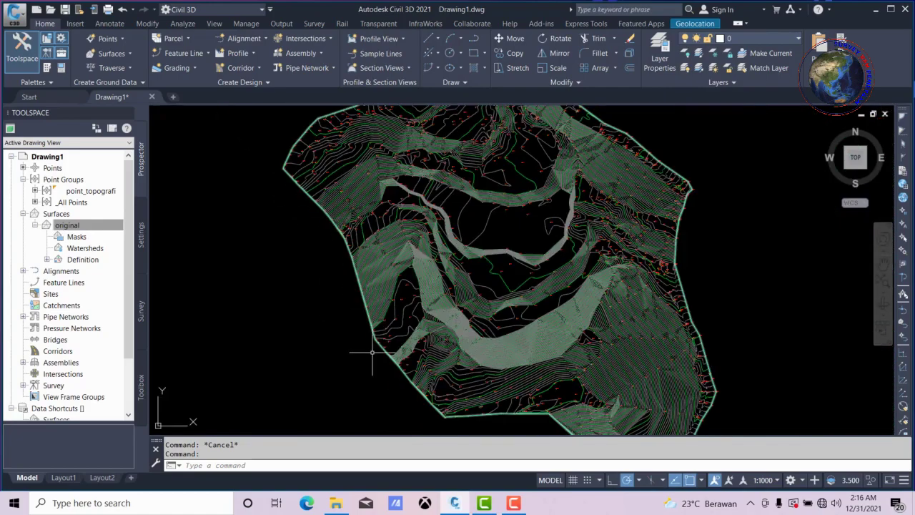
scroll(372, 352, "up", 3)
scroll(349, 234, "down", 1)
scroll(400, 301, "down", 1)
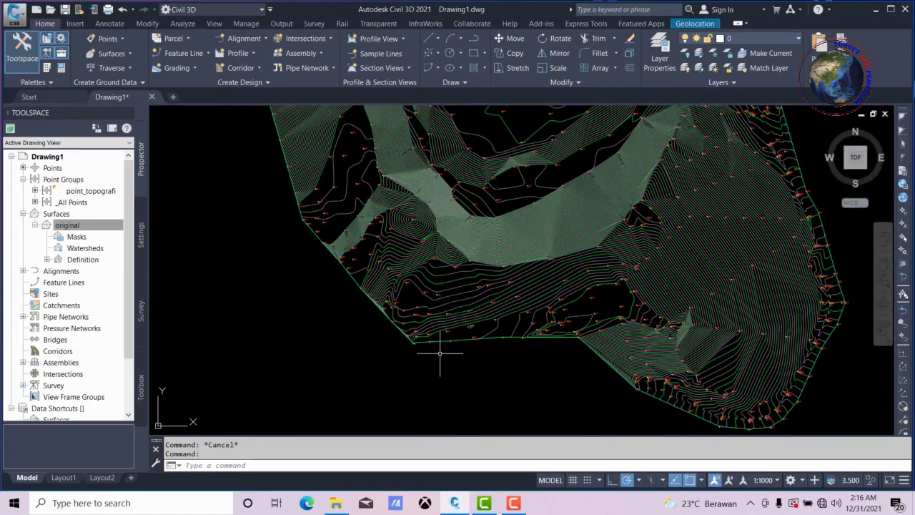
scroll(440, 353, "down", 2)
scroll(638, 265, "up", 2)
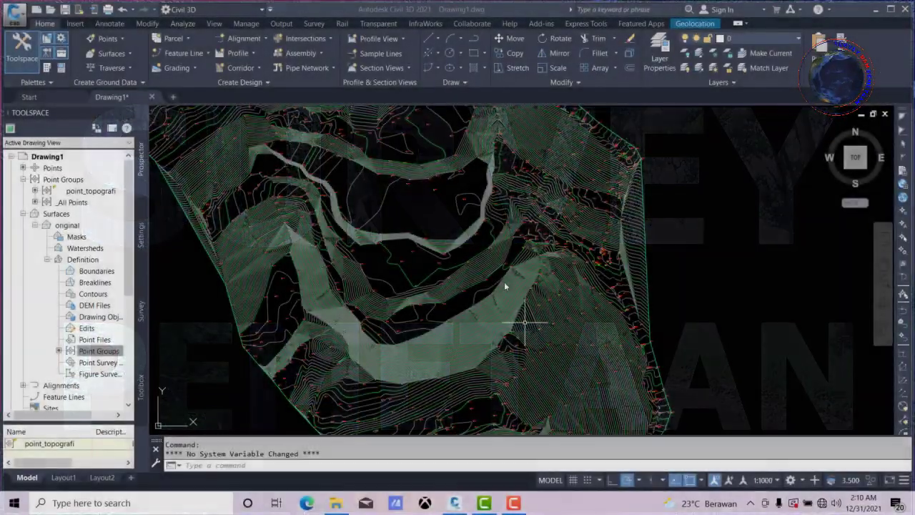
scroll(504, 282, "down", 3)
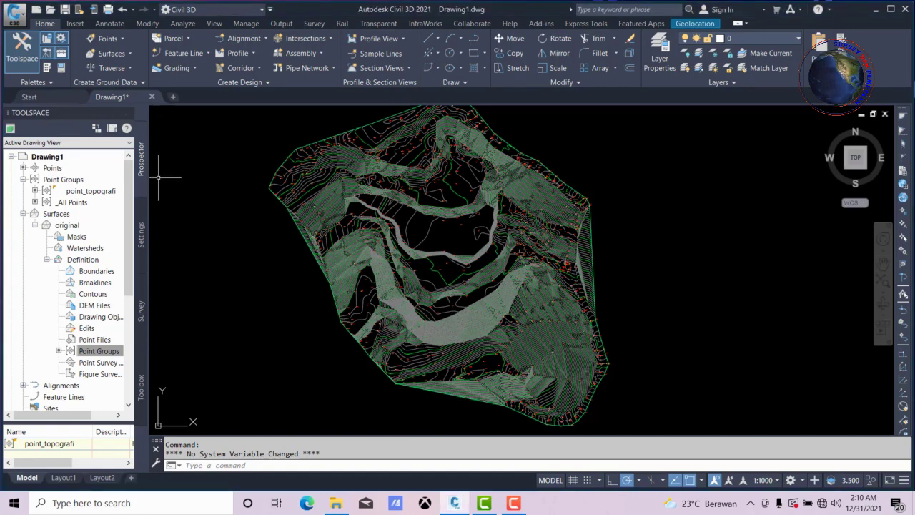
- In Prospector under Surfaces, select the 'original' surface and bring up its context menu
left_click(62, 215)
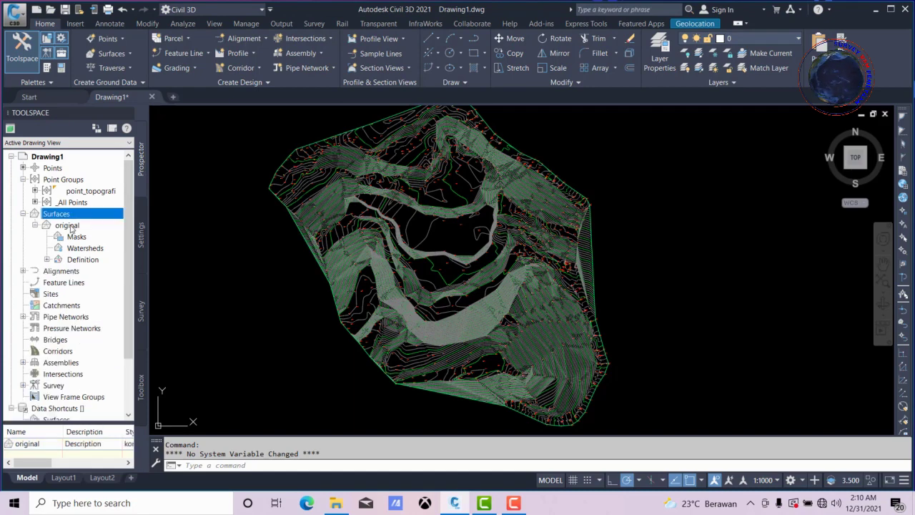
left_click(68, 225)
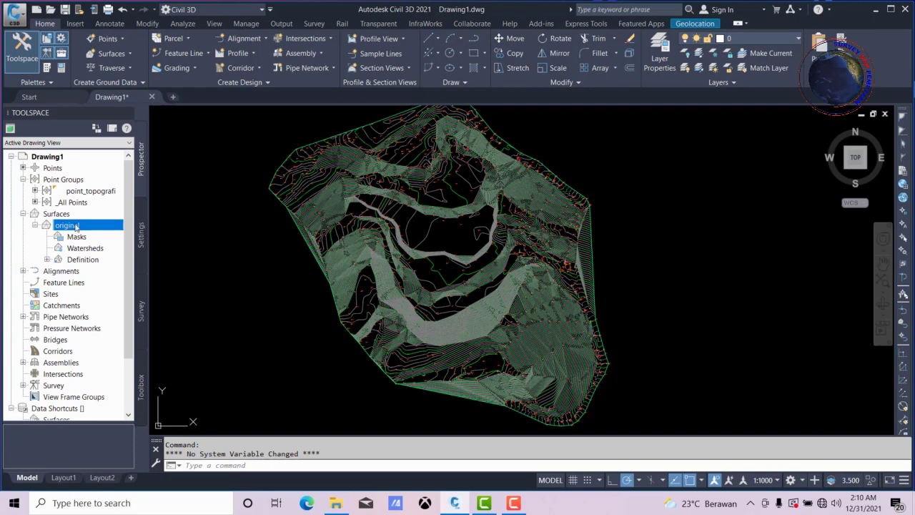
right_click(76, 226)
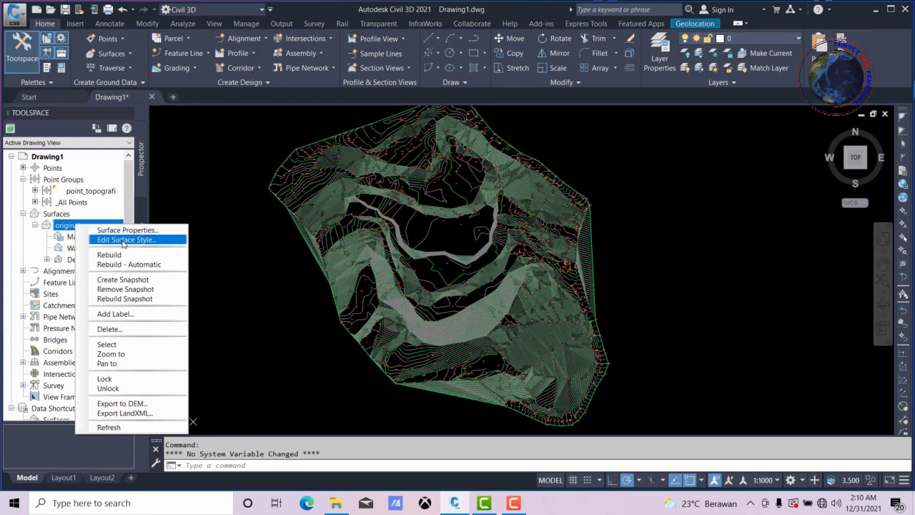
- Edit the kontur_original surface style to show triangles again with major and minor contours off
left_click(123, 242)
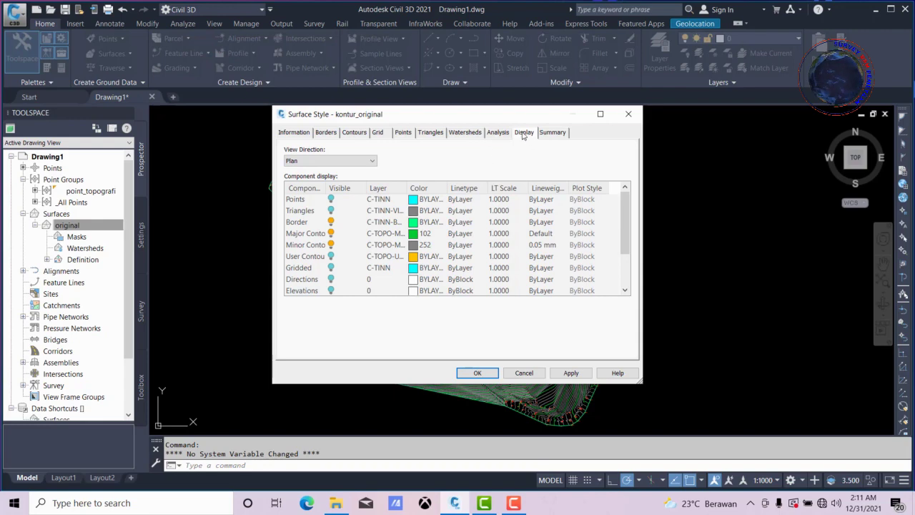
left_click(331, 211)
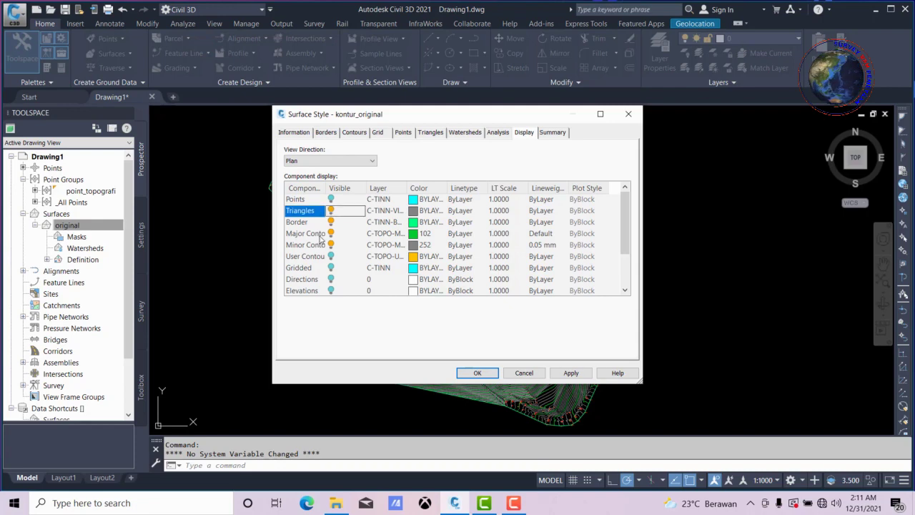
left_click(331, 234)
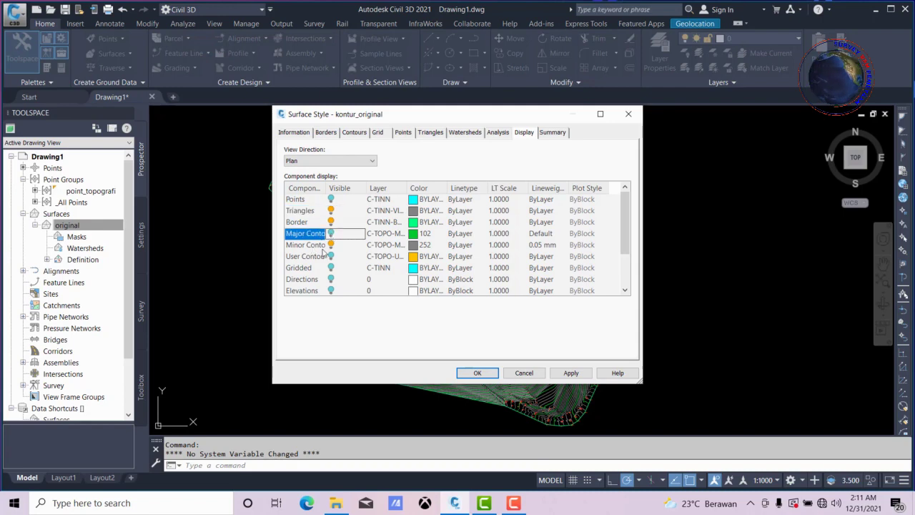
left_click(331, 246)
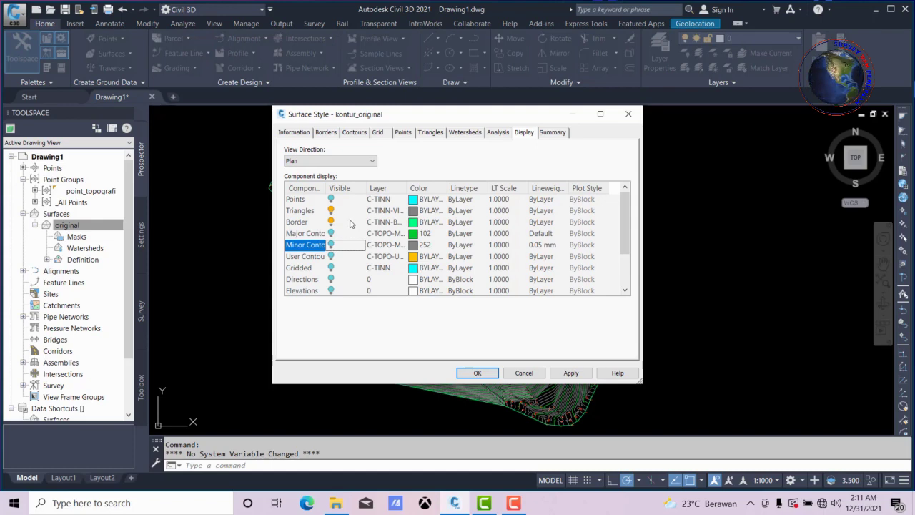
left_click(571, 373)
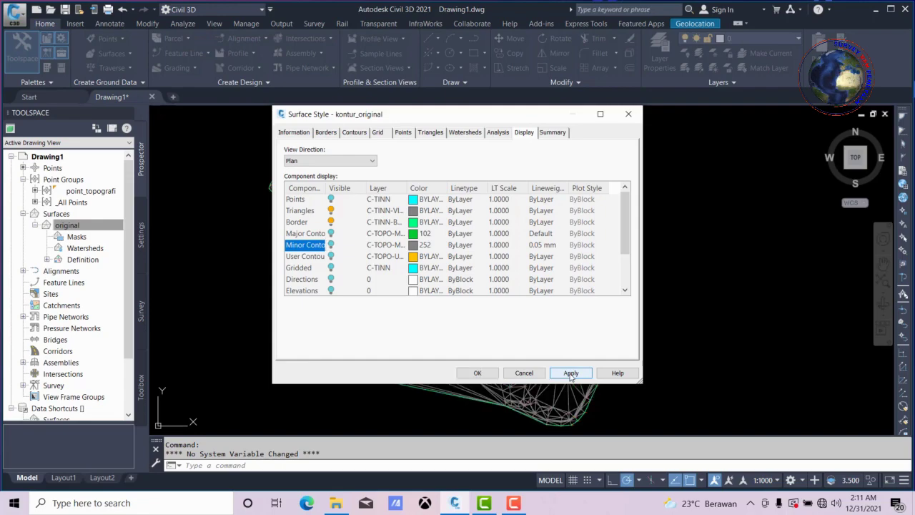
left_click(477, 373)
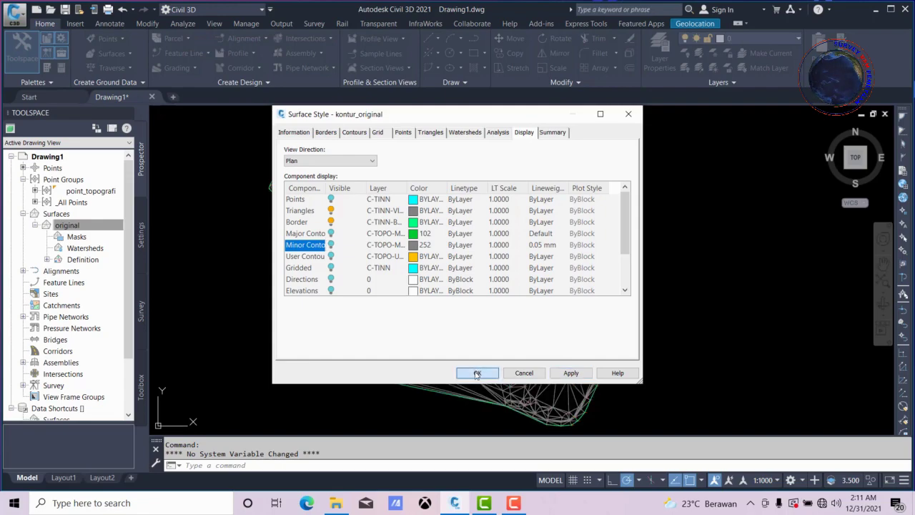
scroll(405, 262, "up", 3)
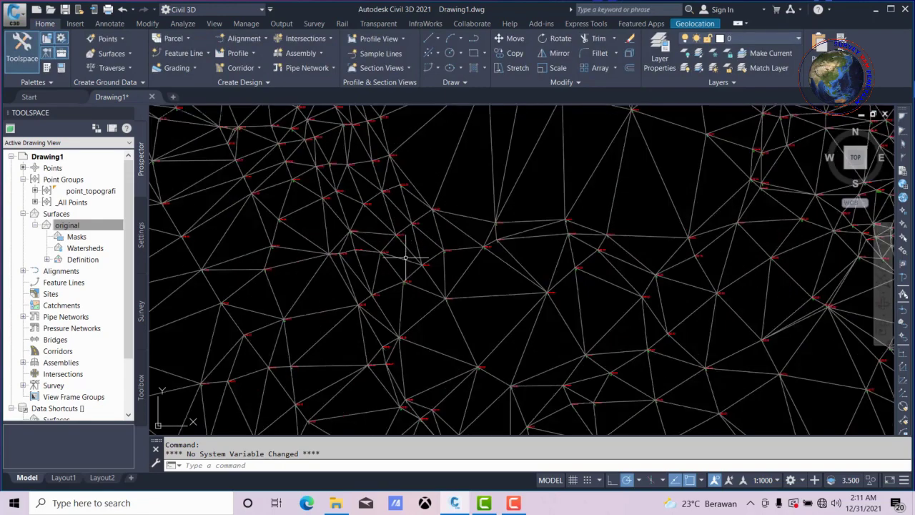
scroll(409, 245, "up", 2)
scroll(408, 245, "down", 5)
scroll(434, 185, "up", 2)
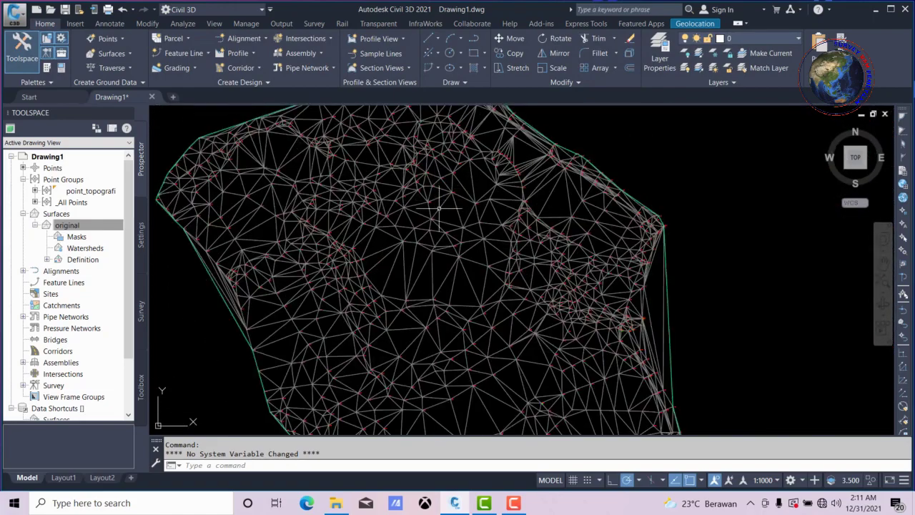
scroll(434, 186, "down", 4)
scroll(401, 207, "up", 5)
scroll(402, 207, "up", 2)
scroll(402, 207, "down", 5)
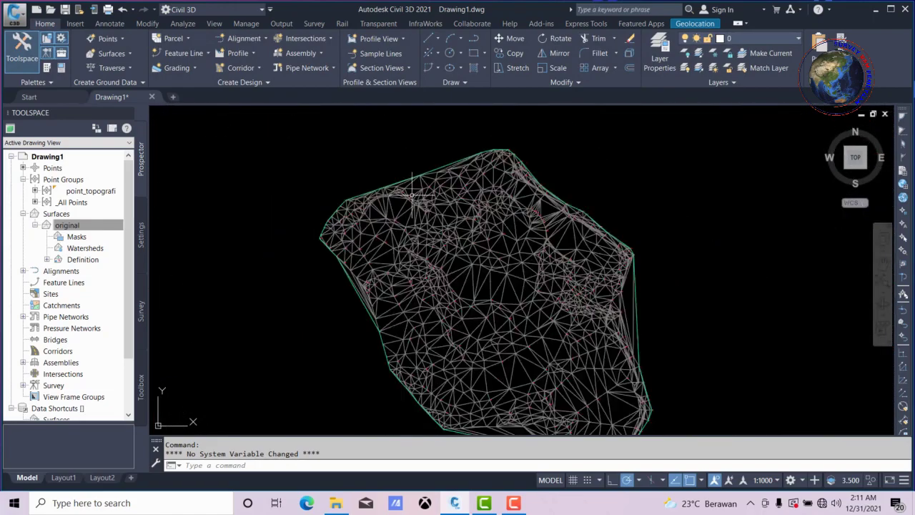
scroll(429, 229, "down", 2)
scroll(501, 271, "up", 2)
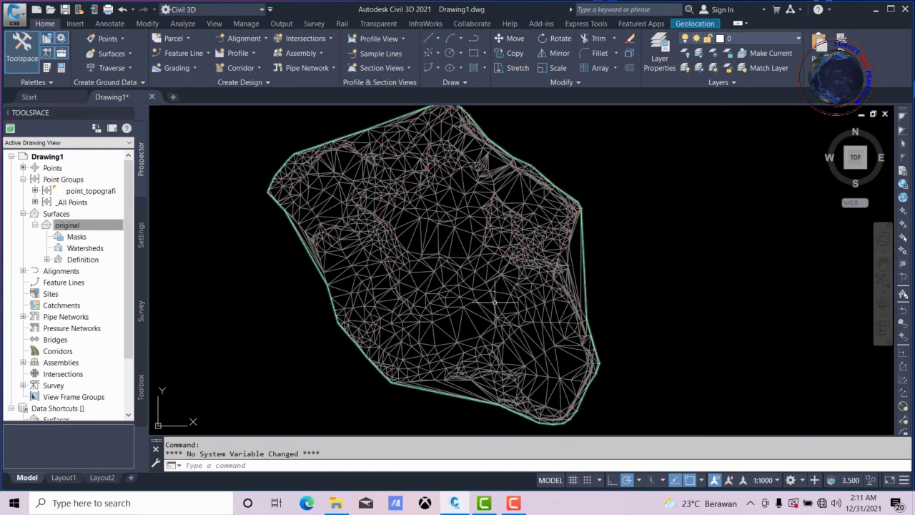
- Select the original TIN surface and start the Delete Line surface edit
left_click(494, 301)
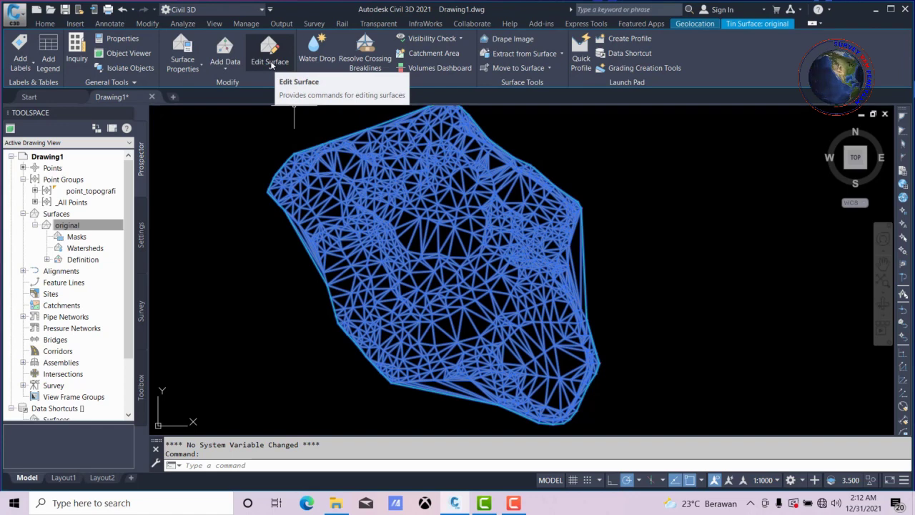
left_click(272, 67)
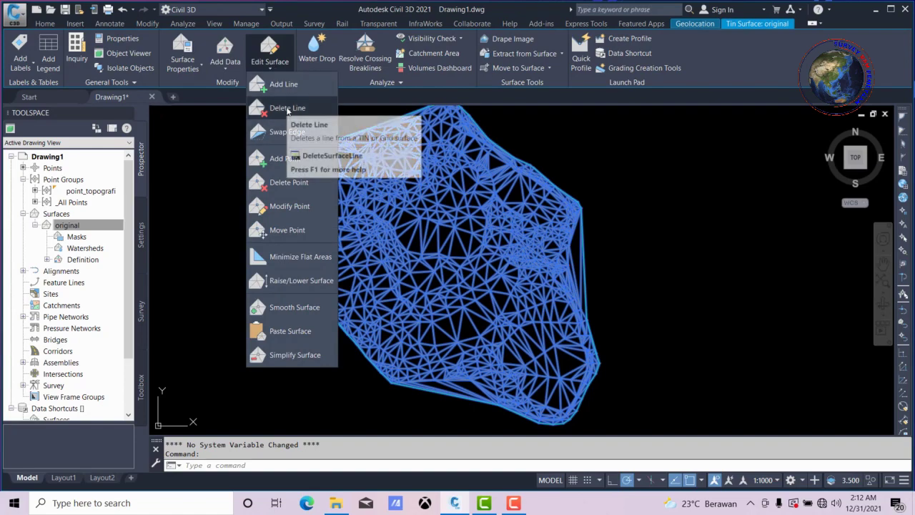
left_click(287, 109)
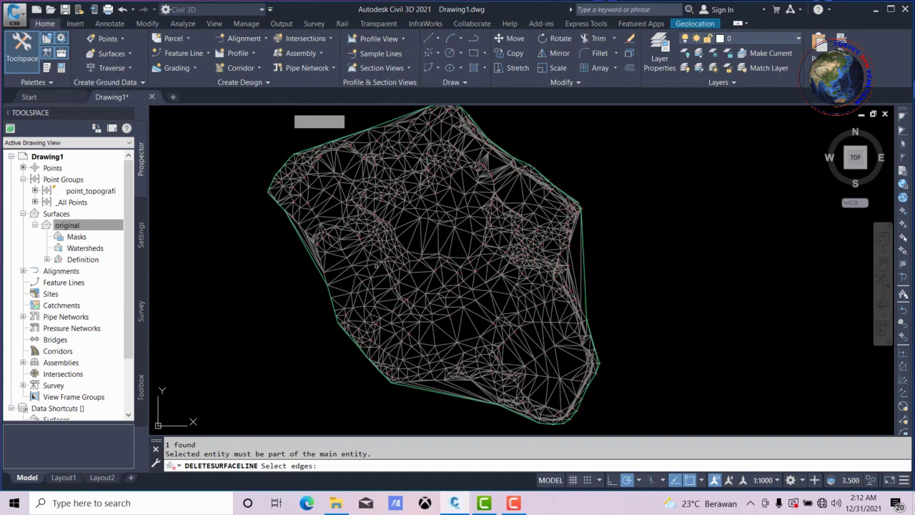
- Delete four long sliver edges along the surface's western boundary
scroll(358, 263, "down", 2)
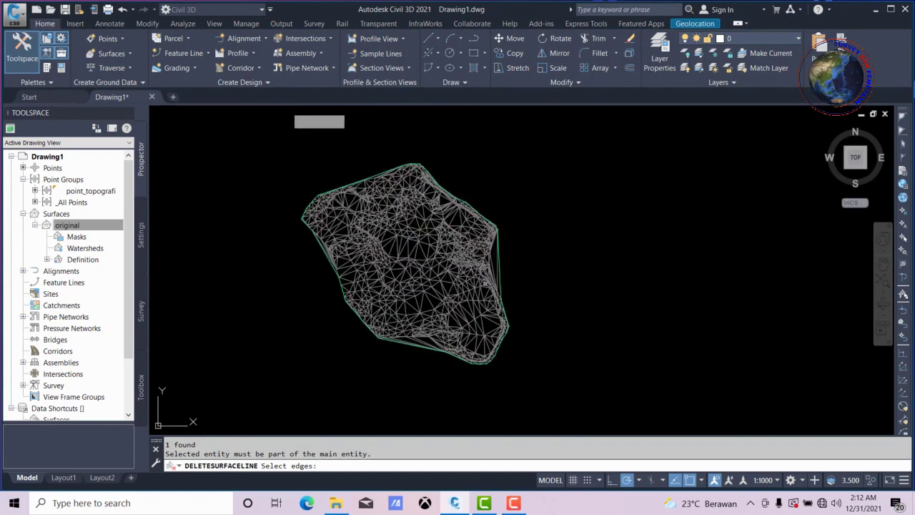
scroll(477, 235, "up", 3)
scroll(477, 234, "up", 3)
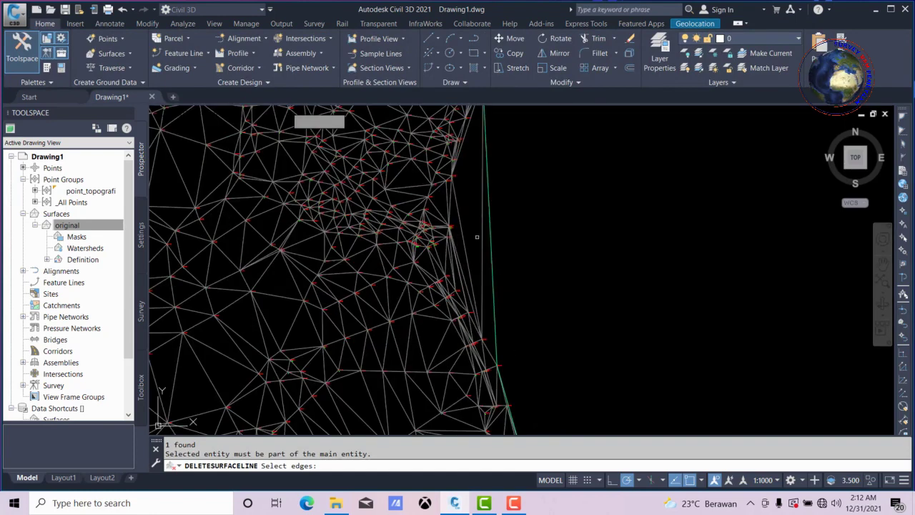
scroll(458, 337, "down", 5)
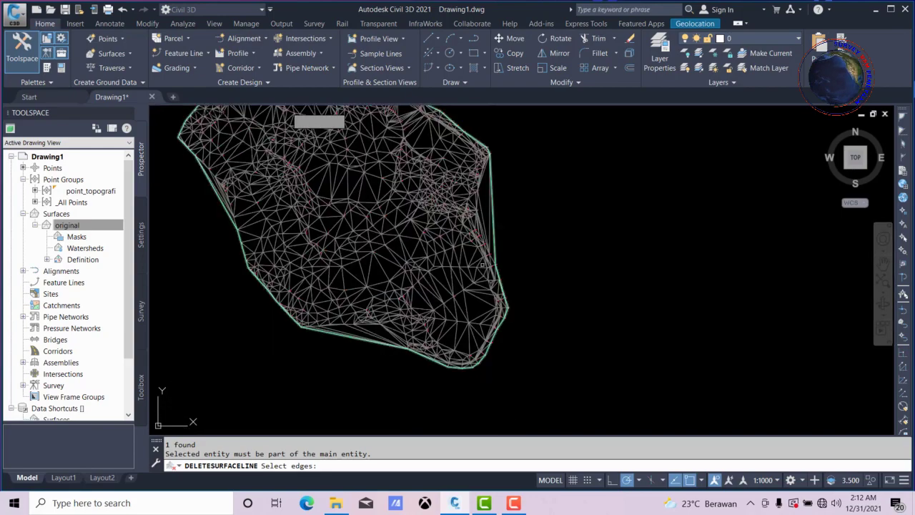
scroll(458, 338, "up", 3)
scroll(351, 329, "up", 3)
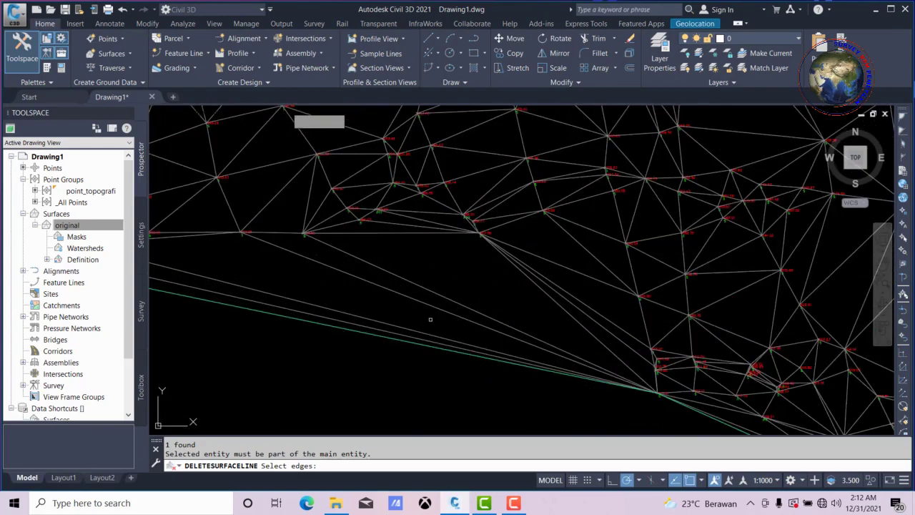
scroll(367, 272, "down", 5)
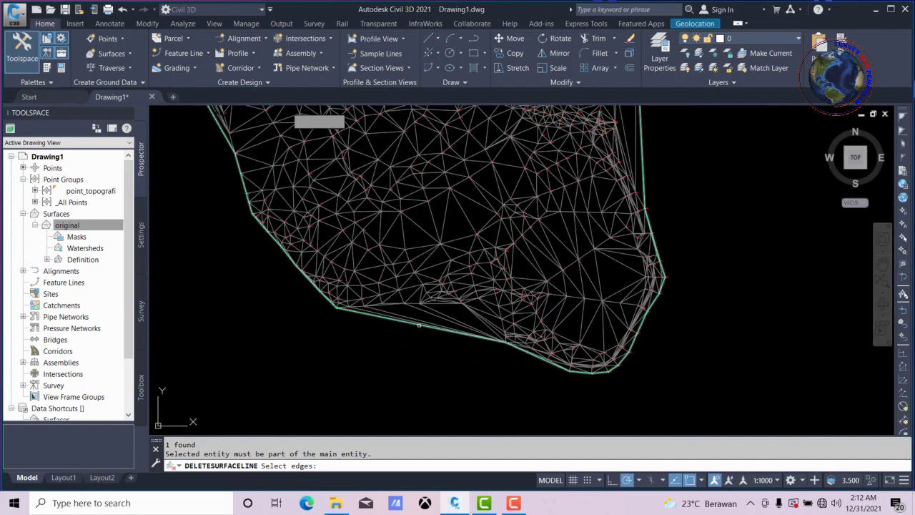
scroll(356, 255, "up", 2)
scroll(356, 267, "up", 2)
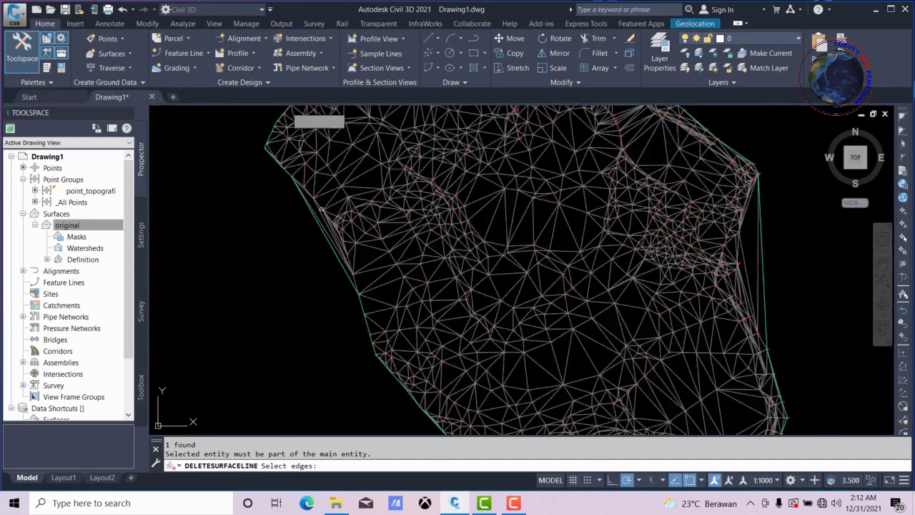
scroll(294, 225, "up", 3)
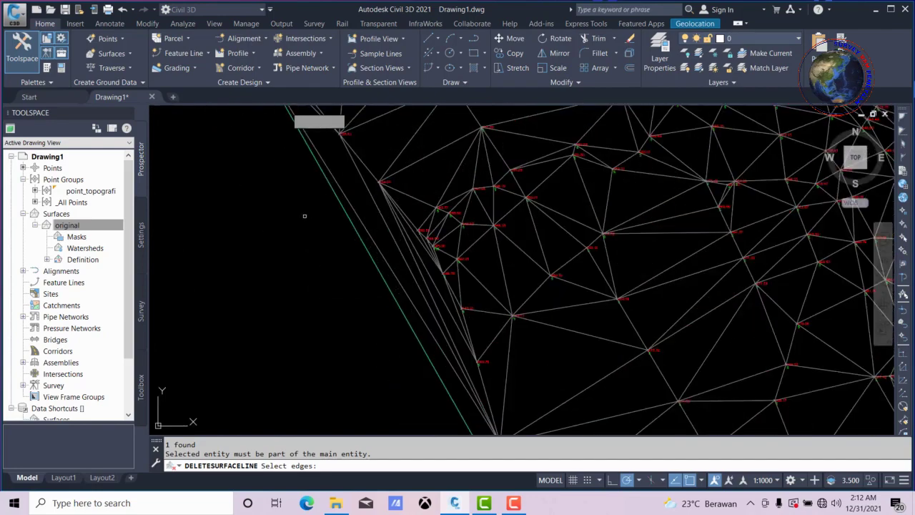
left_click(369, 235)
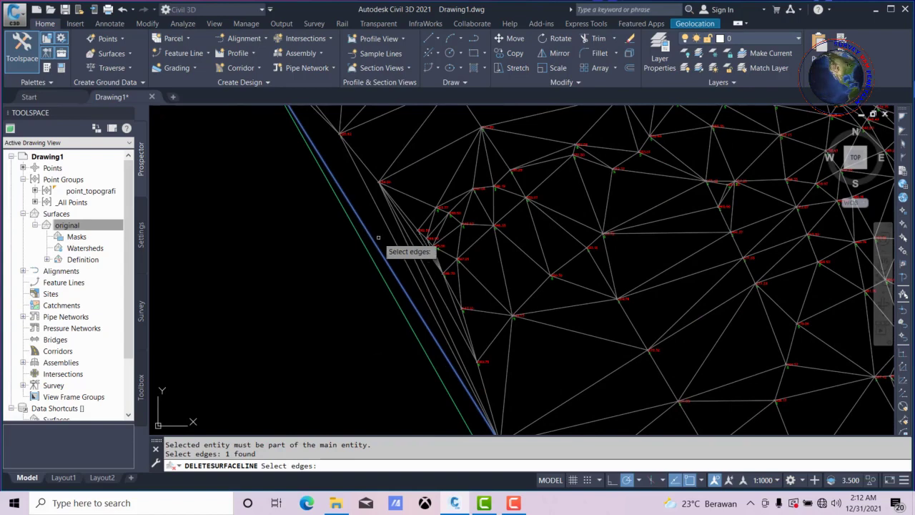
left_click(392, 238)
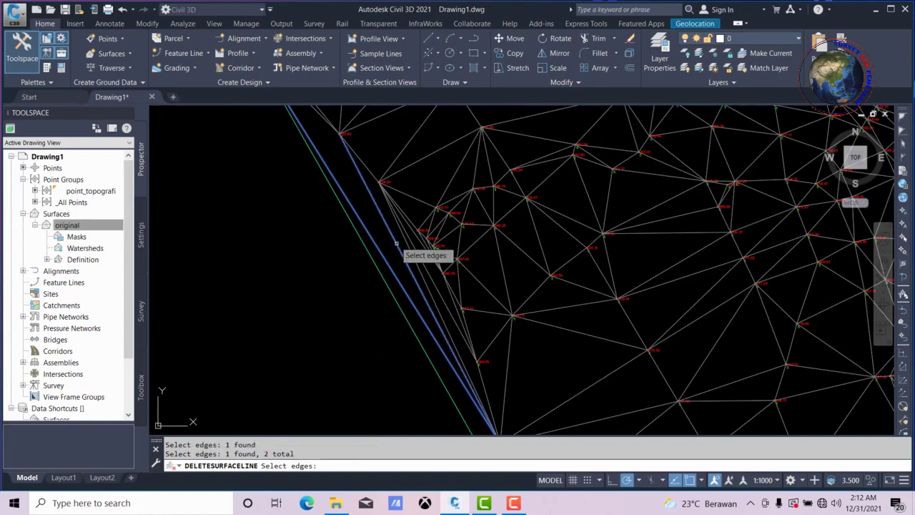
left_click(427, 286)
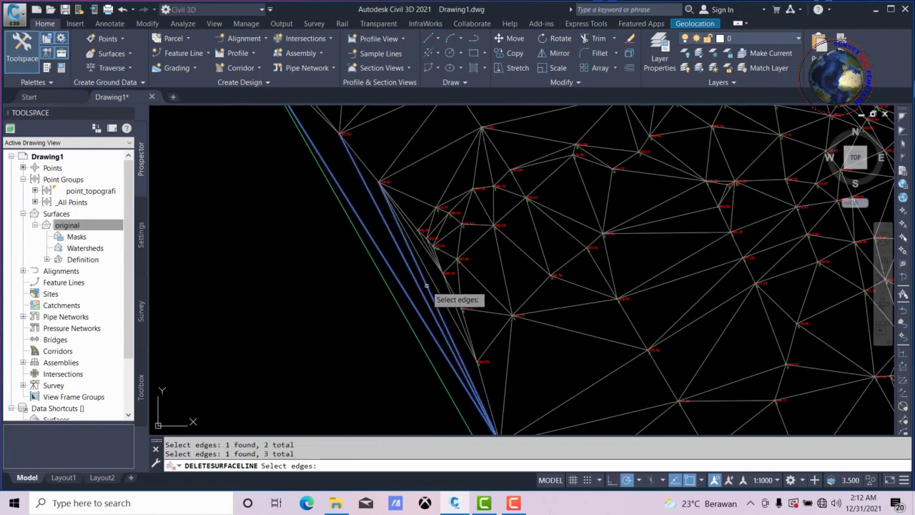
left_click(426, 271)
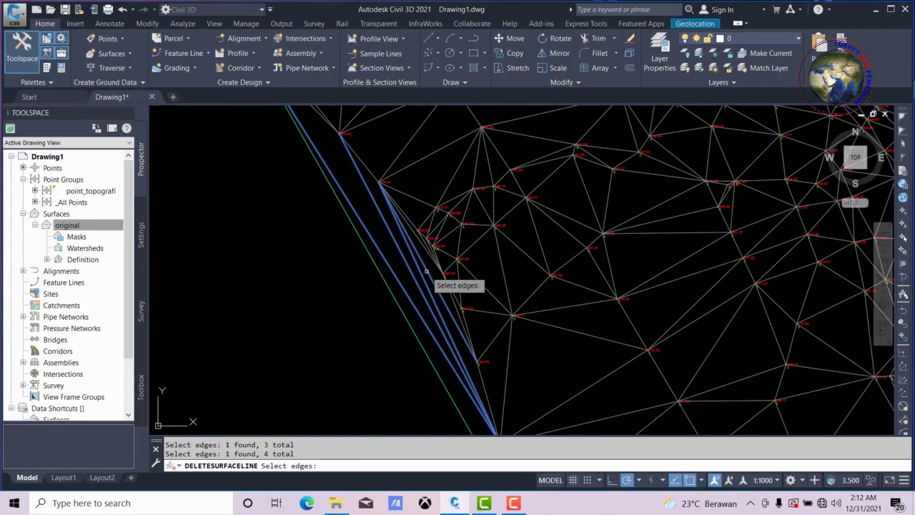
key("Return")
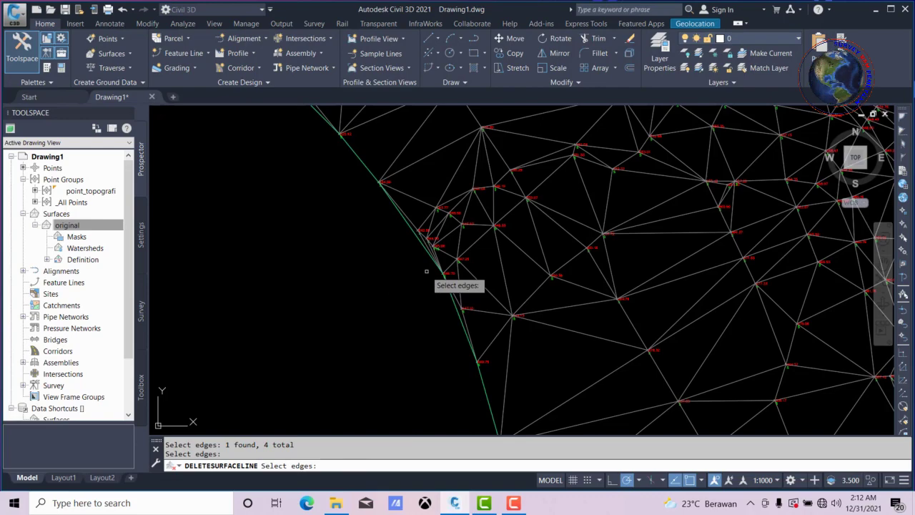
- Delete four long sliver edges along the surface's southern boundary
scroll(419, 276, "down", 3)
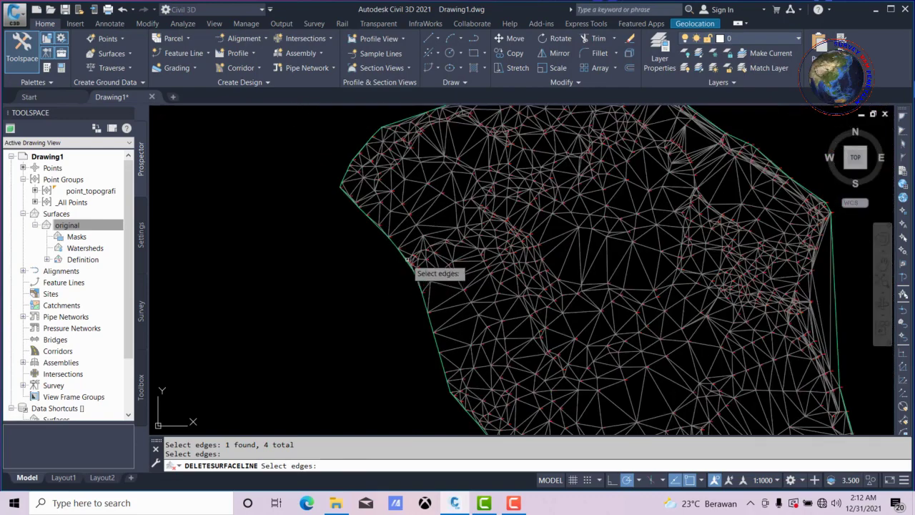
scroll(411, 257, "down", 2)
scroll(472, 337, "up", 3)
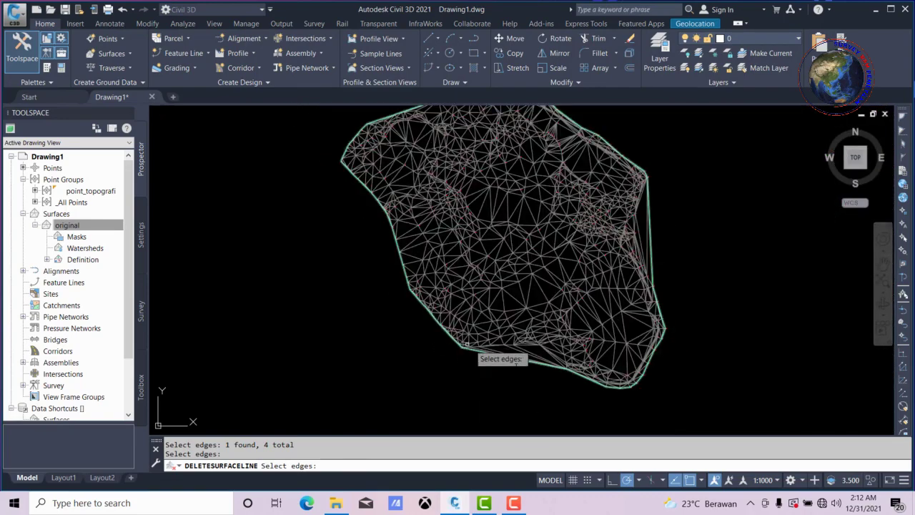
scroll(552, 372, "up", 3)
scroll(552, 372, "up", 2)
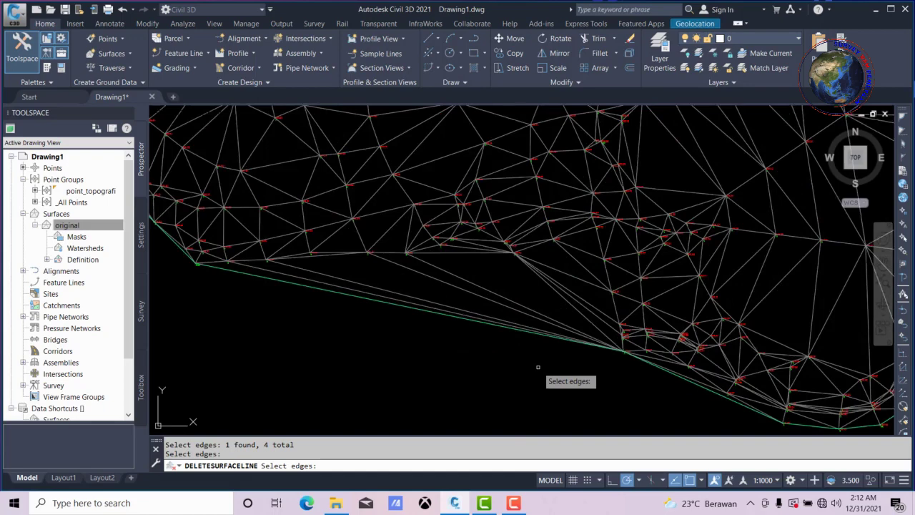
left_click(319, 282)
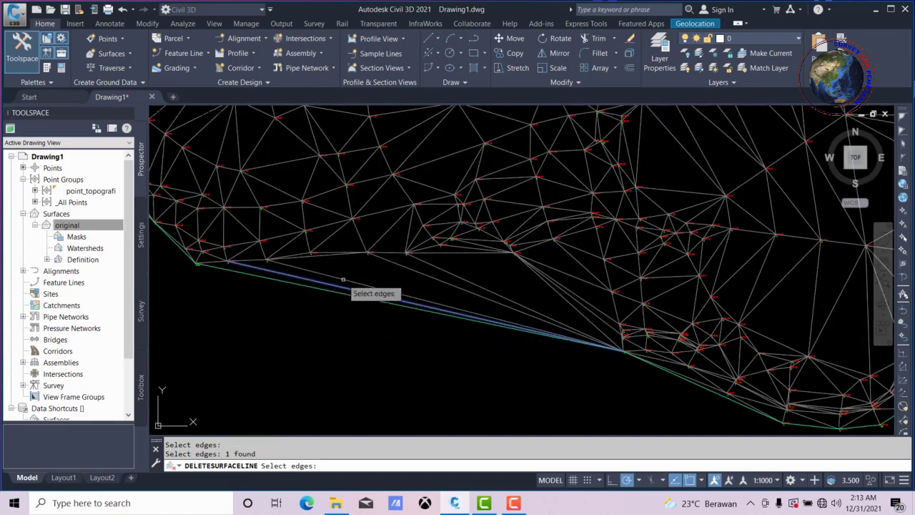
left_click(343, 280)
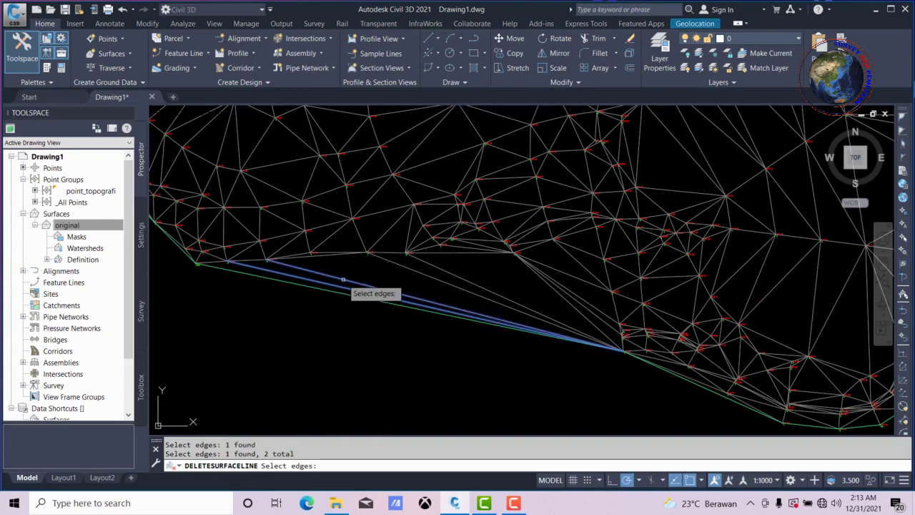
left_click(449, 283)
left_click(468, 281)
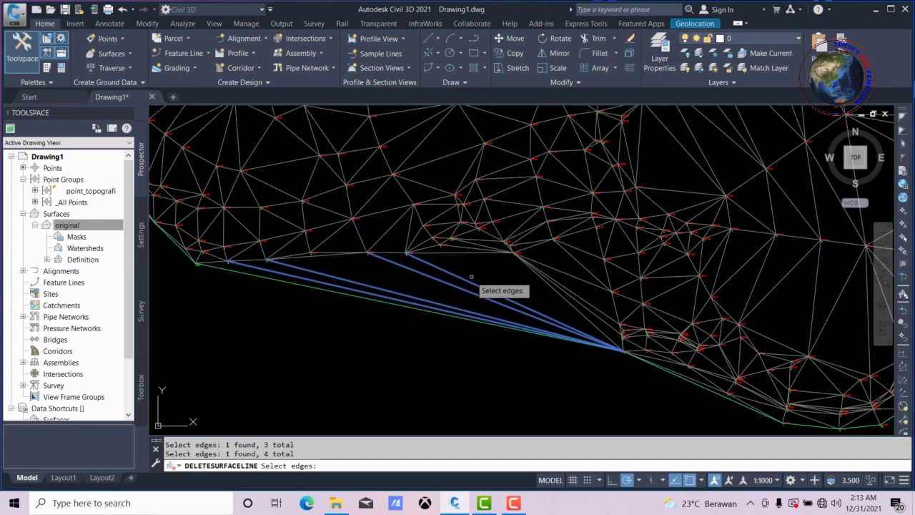
key("Return")
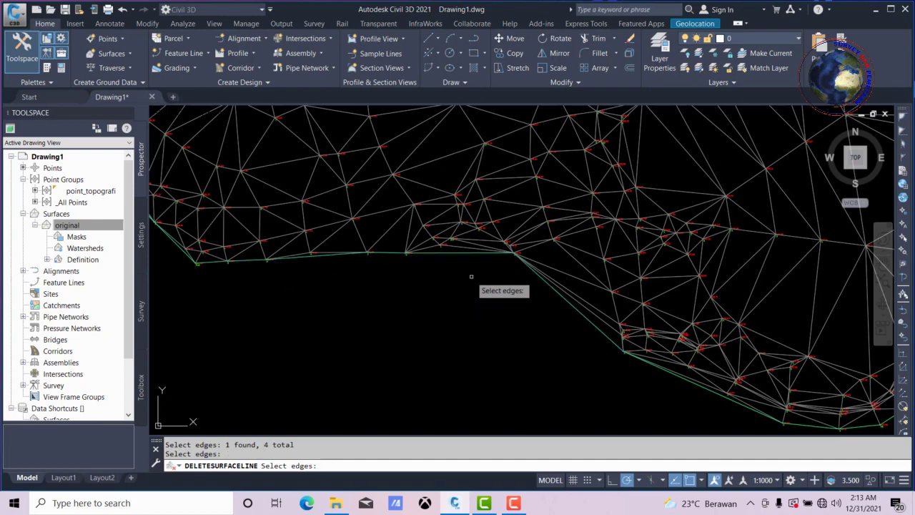
- Delete one vertical and one diagonal long edge on the eastern boundary
scroll(472, 319, "down", 2)
scroll(439, 309, "down", 2)
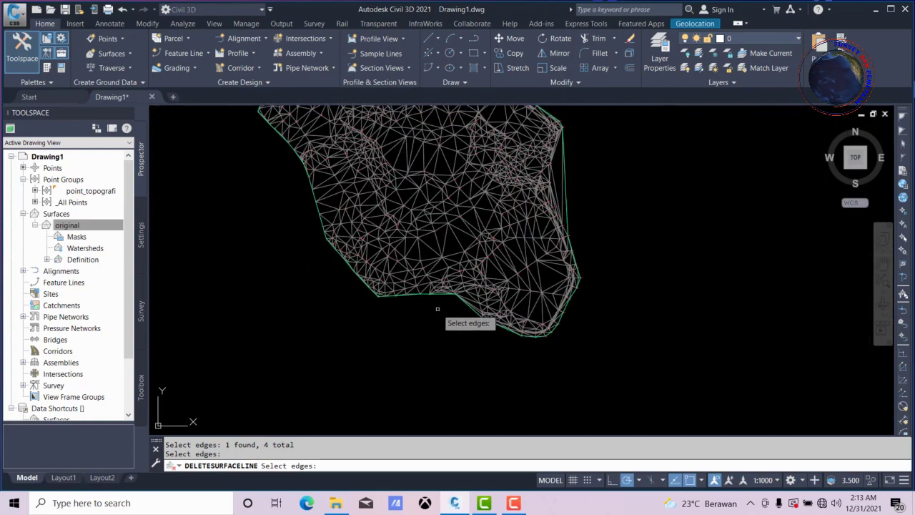
scroll(489, 326, "up", 2)
scroll(544, 366, "up", 2)
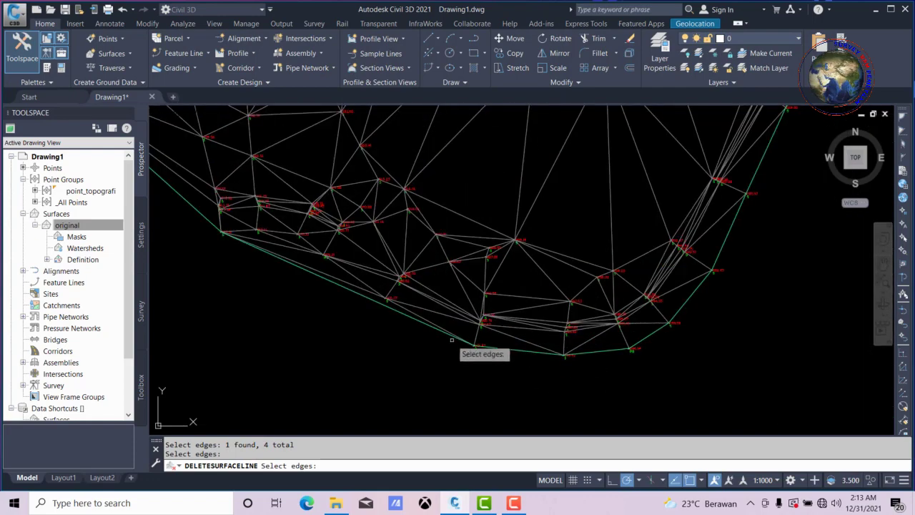
scroll(429, 349, "down", 3)
scroll(458, 320, "up", 1)
scroll(469, 272, "up", 2)
scroll(504, 273, "up", 2)
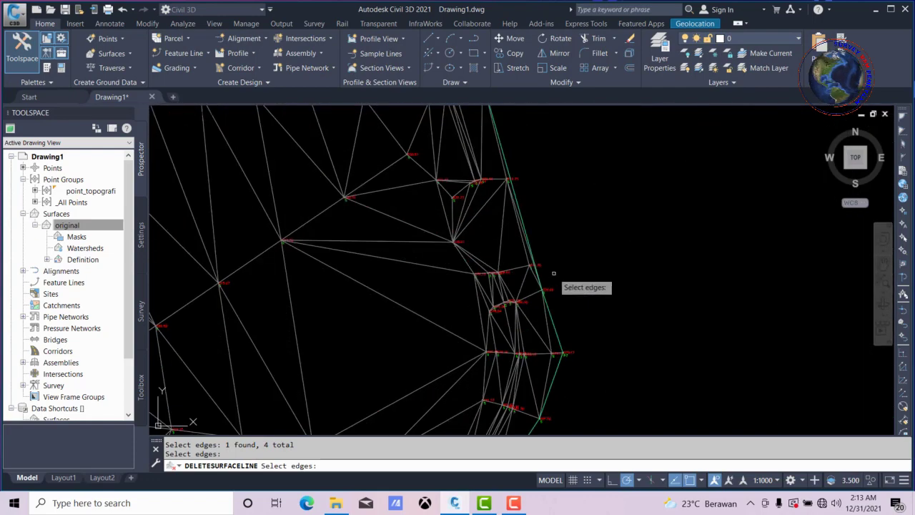
scroll(523, 286, "down", 4)
scroll(497, 126, "up", 2)
scroll(497, 129, "up", 2)
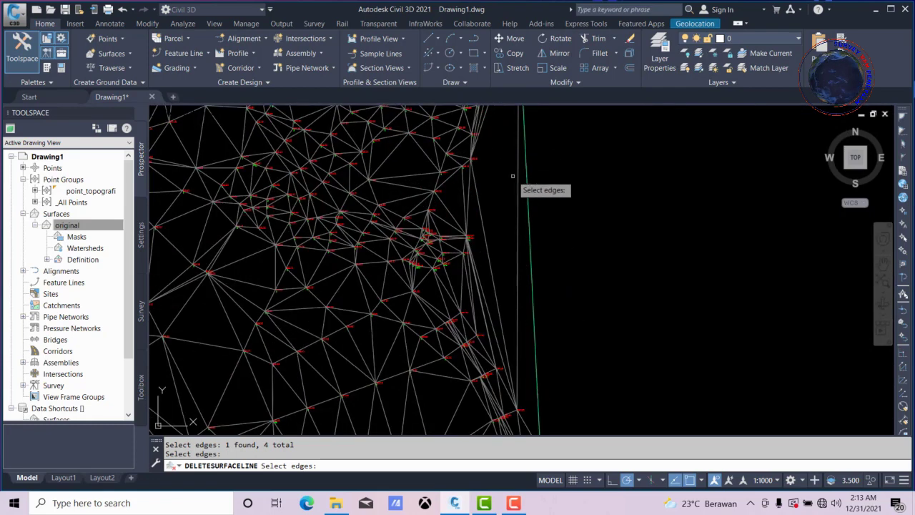
left_click(518, 250)
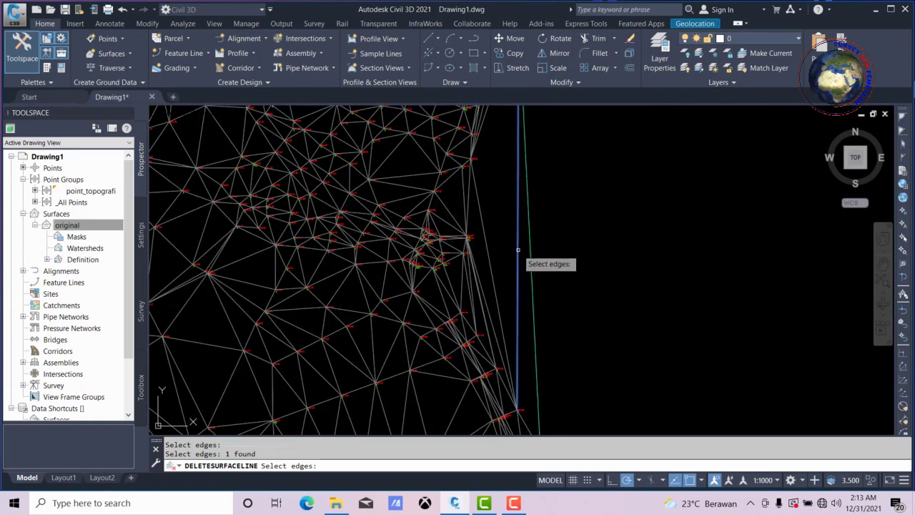
left_click(489, 265)
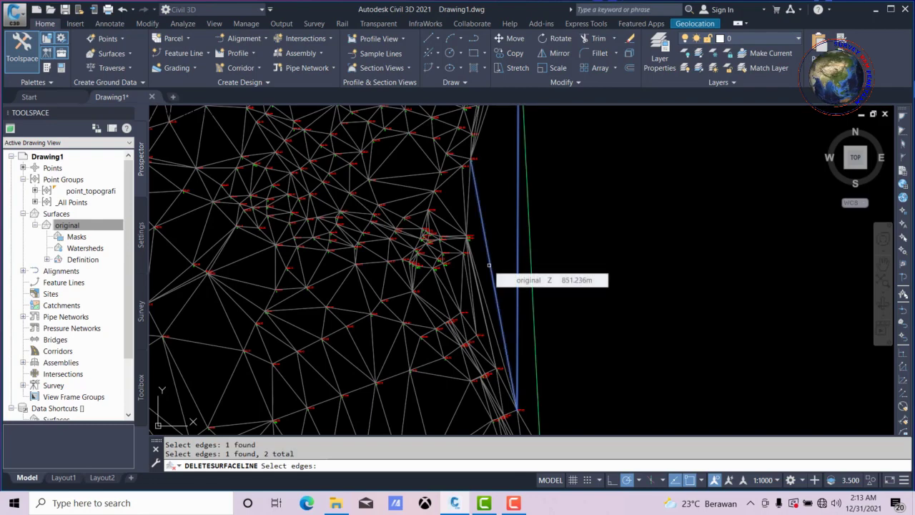
key("Return")
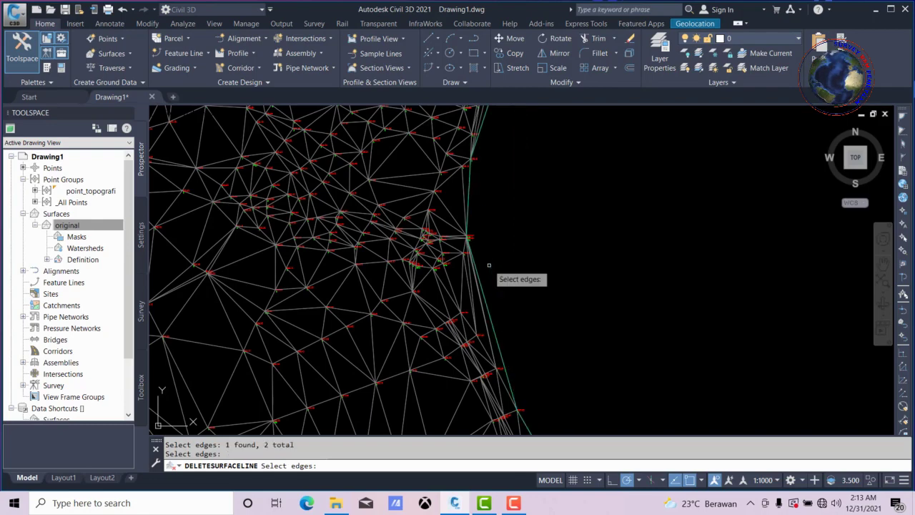
- Delete two long sliver edges along the upper-left (northern) boundary
scroll(513, 297, "down", 2)
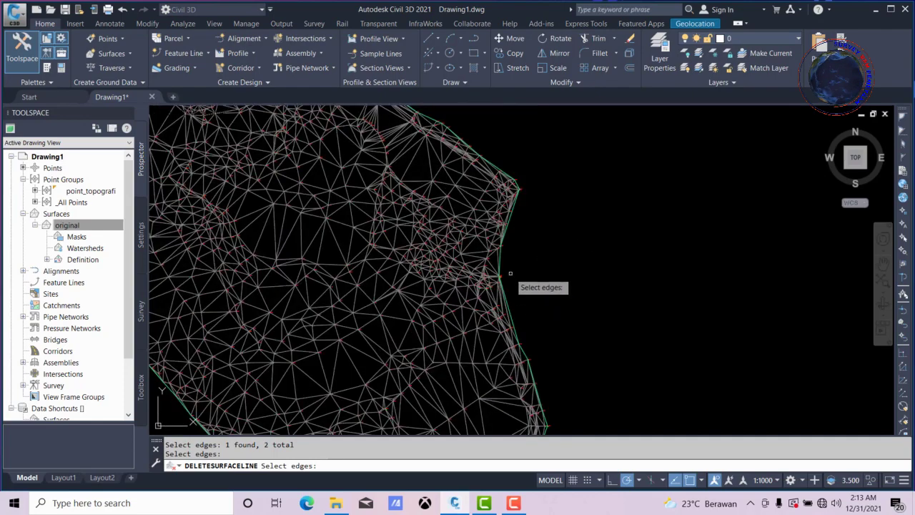
scroll(510, 273, "down", 2)
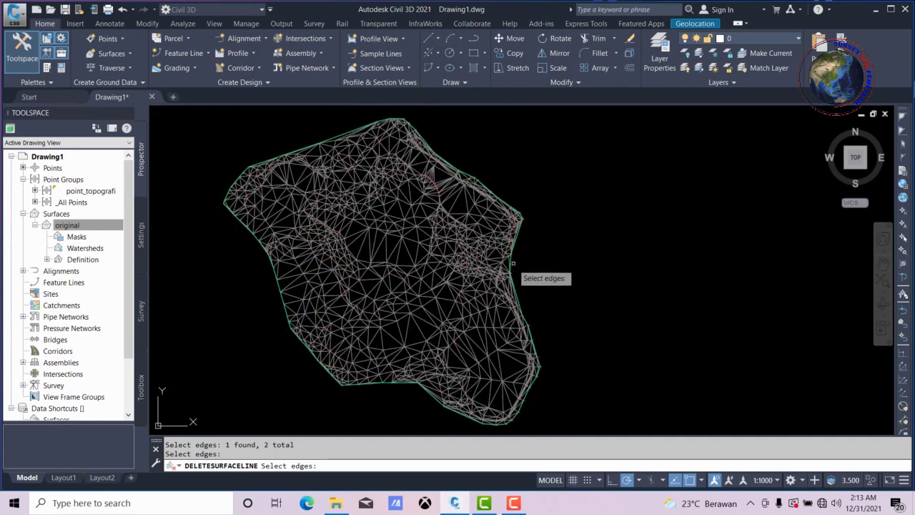
scroll(513, 263, "up", 1)
scroll(513, 286, "up", 1)
scroll(513, 293, "up", 1)
scroll(513, 315, "up", 1)
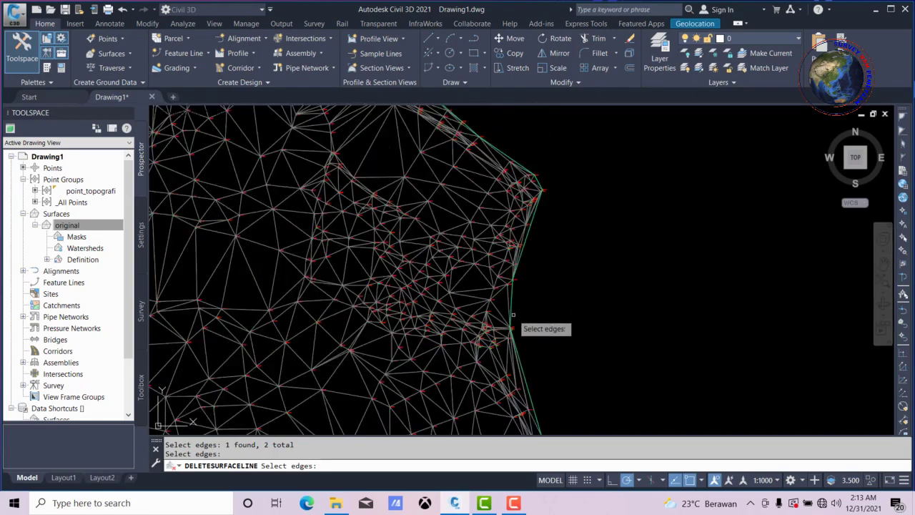
scroll(512, 316, "down", 2)
scroll(488, 236, "up", 3)
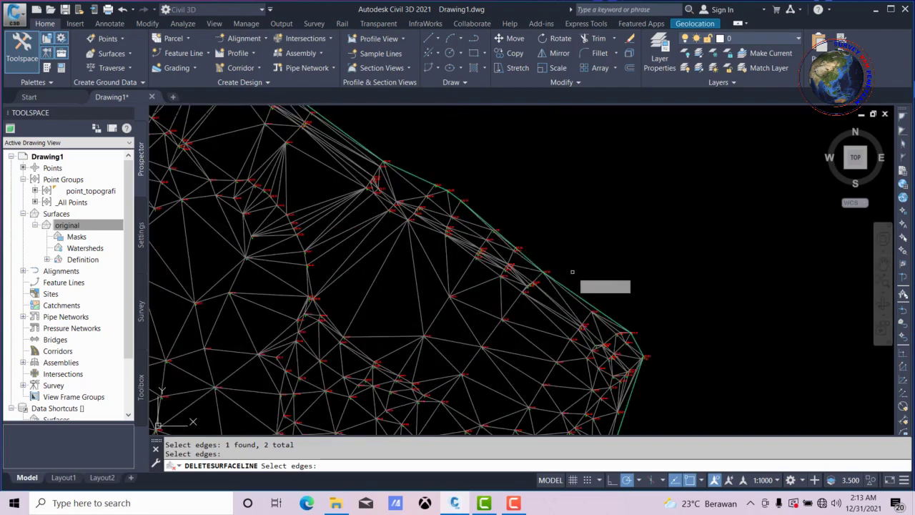
scroll(583, 333, "down", 1)
scroll(648, 306, "down", 1)
scroll(572, 264, "down", 1)
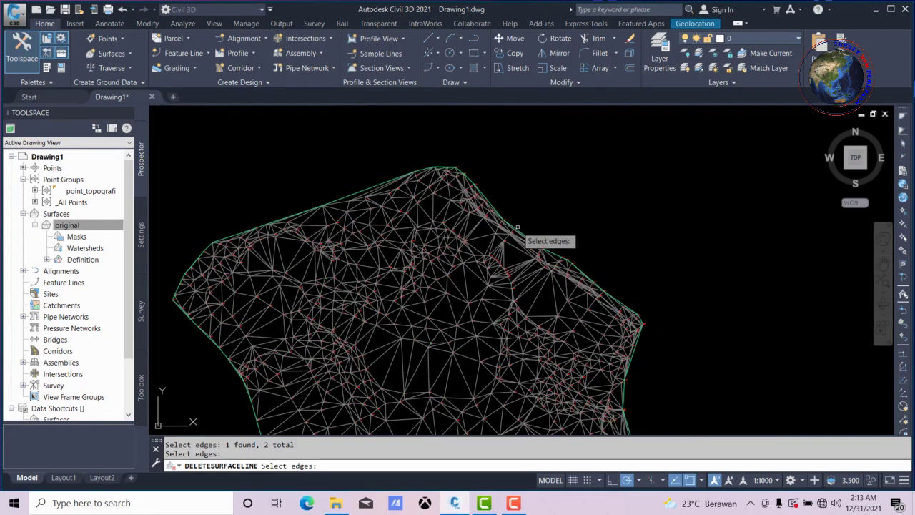
scroll(508, 246, "up", 2)
scroll(613, 261, "up", 2)
scroll(622, 268, "down", 1)
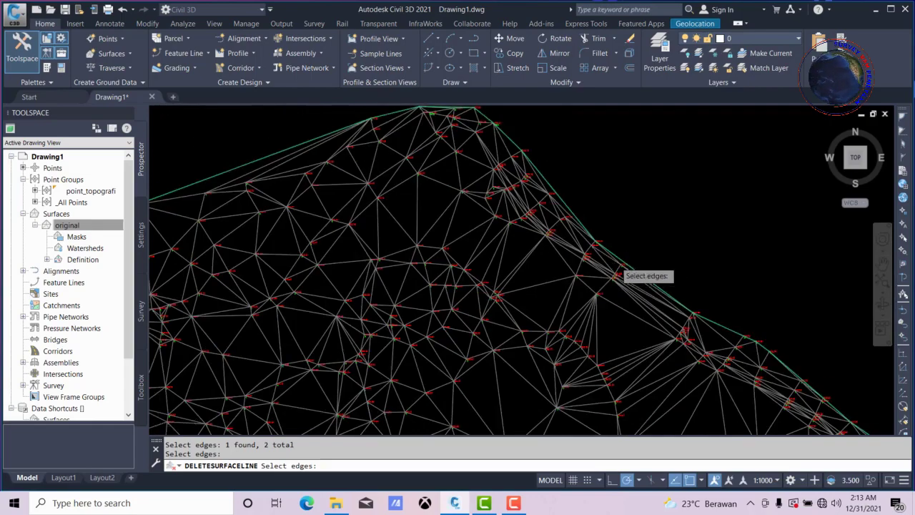
scroll(544, 257, "down", 2)
scroll(478, 245, "up", 2)
scroll(487, 238, "up", 2)
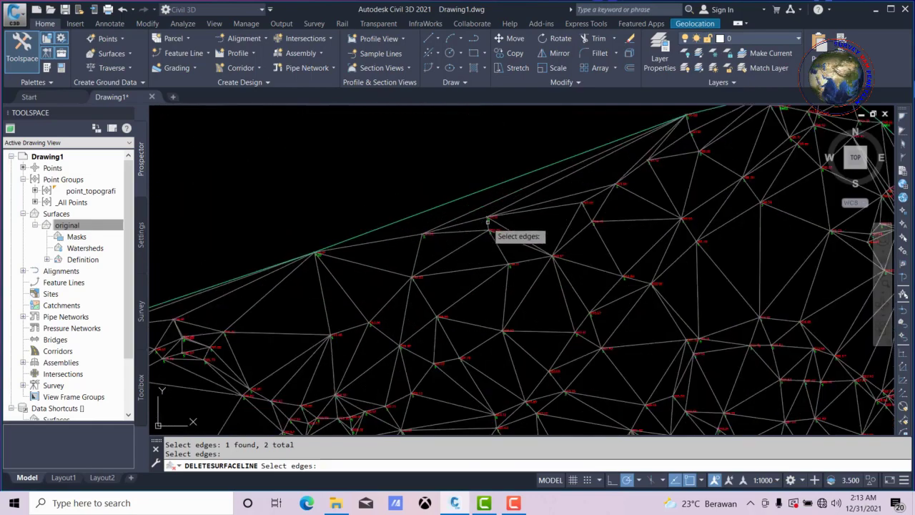
scroll(501, 226, "down", 2)
scroll(508, 229, "up", 2)
scroll(543, 214, "up", 1)
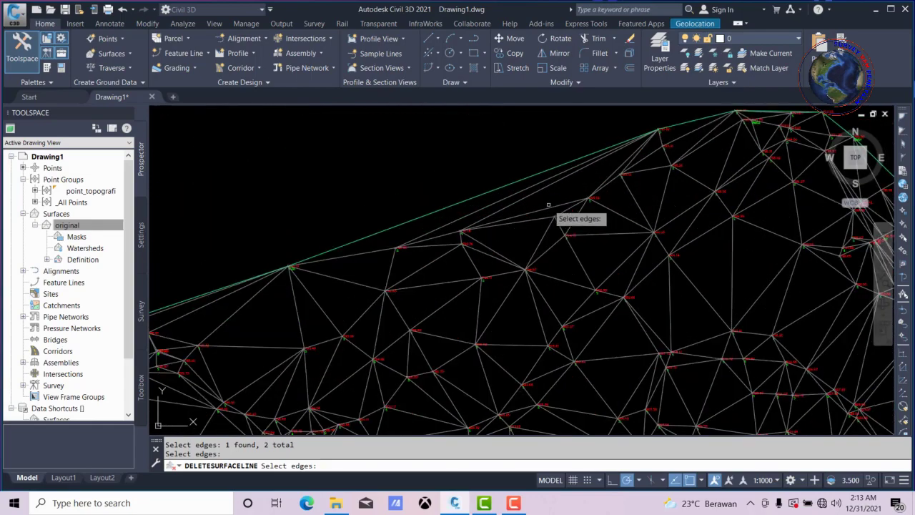
left_click(505, 199)
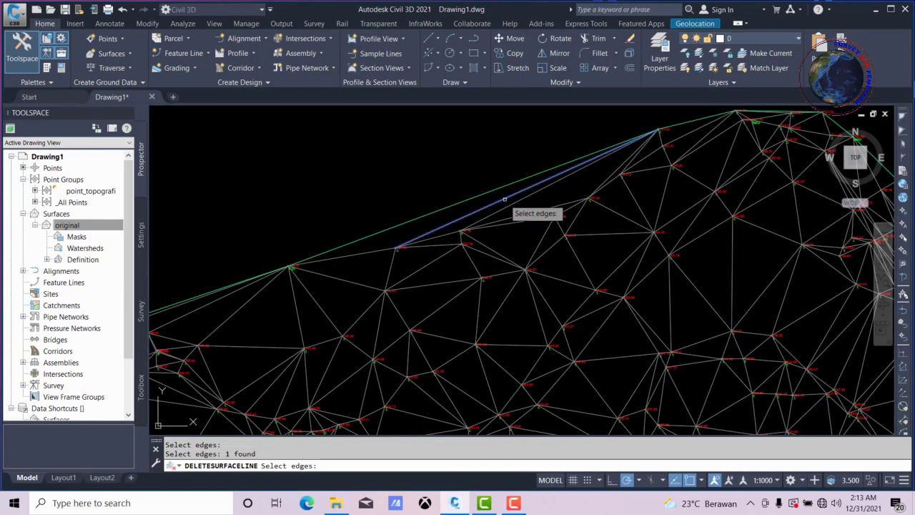
left_click(523, 198)
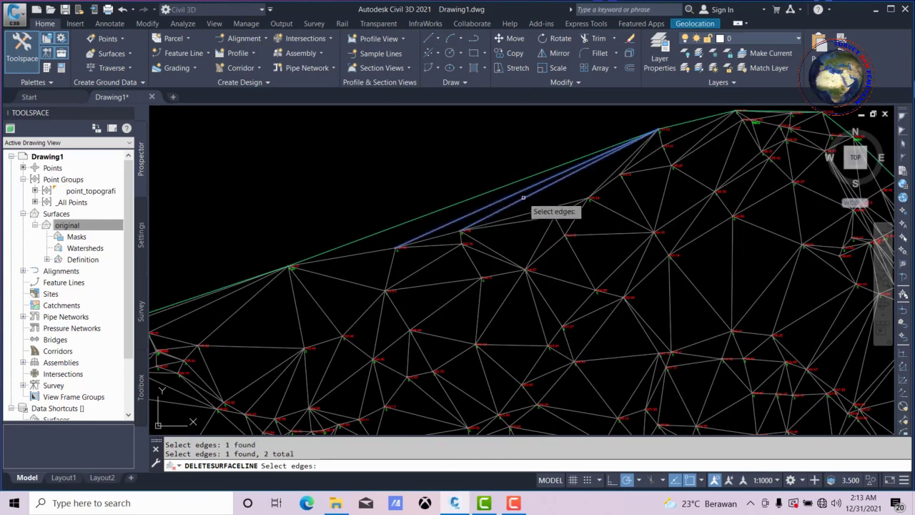
key("Return")
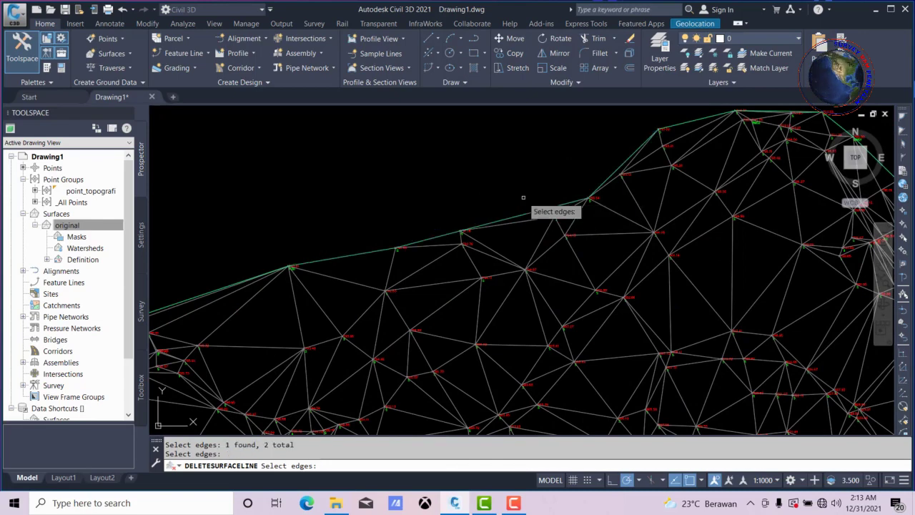
- Pick three long sliver edges along the eastern boundary for deletion
scroll(528, 165, "down", 5)
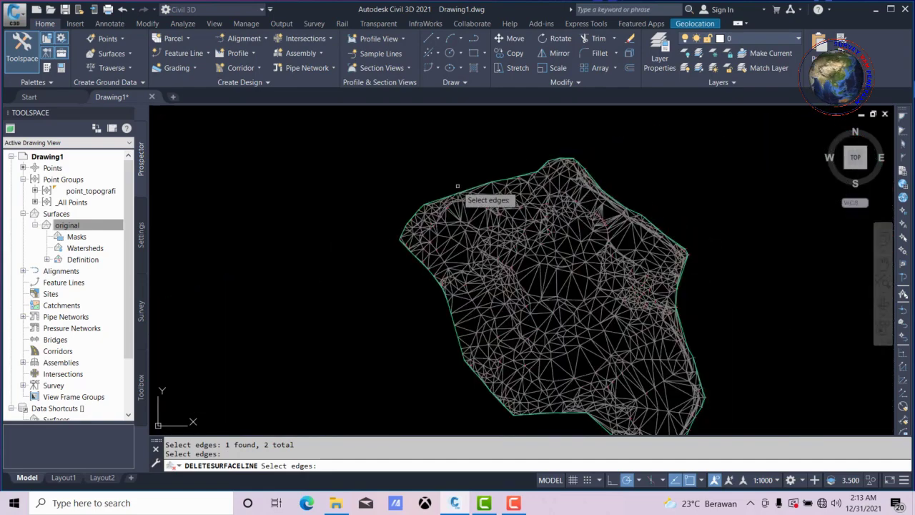
scroll(462, 192, "up", 2)
scroll(343, 228, "up", 2)
scroll(353, 259, "up", 2)
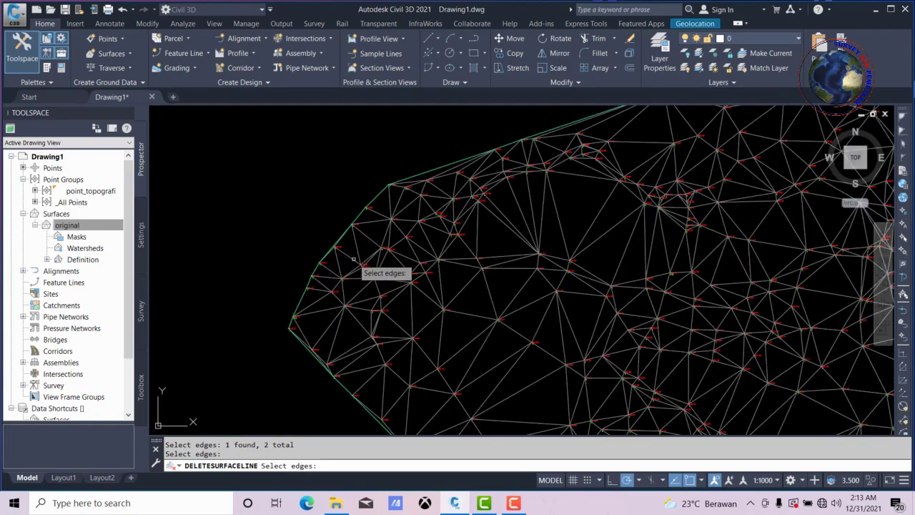
scroll(382, 252, "down", 1)
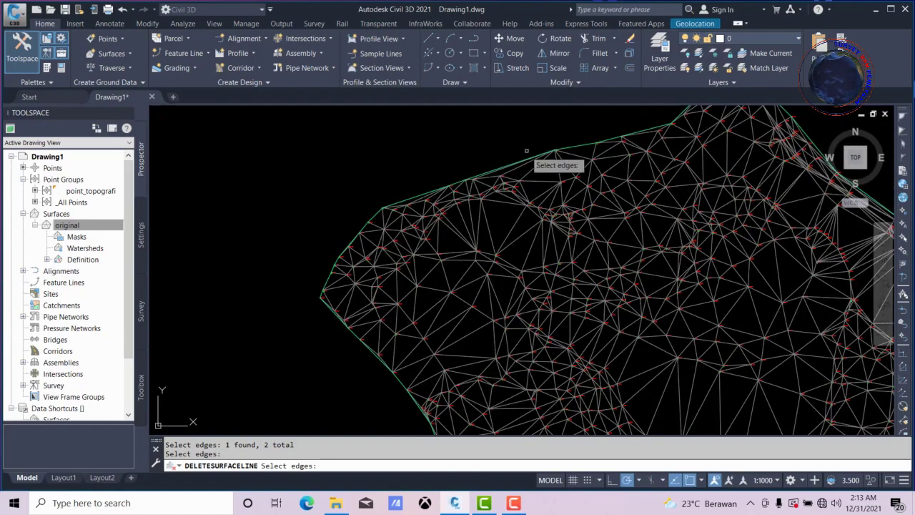
scroll(527, 151, "up", 1)
scroll(477, 173, "up", 1)
scroll(343, 222, "down", 2)
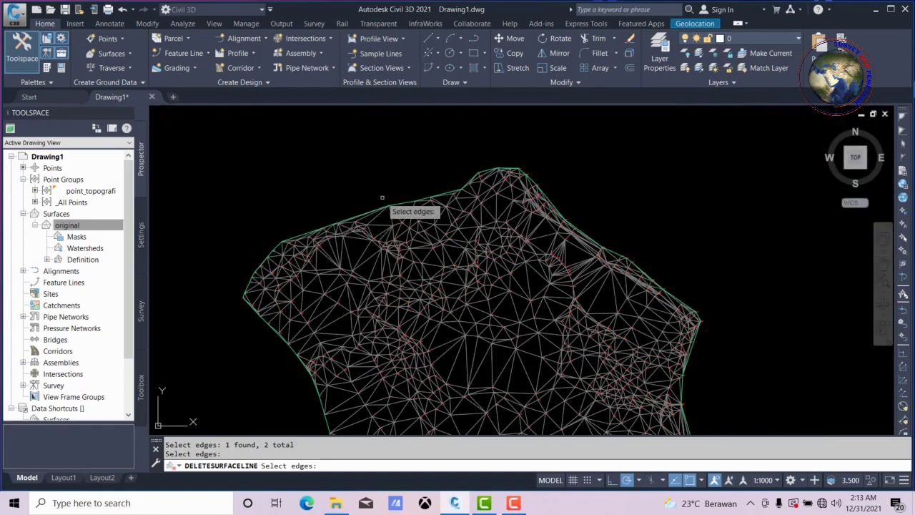
scroll(551, 211, "up", 1)
scroll(558, 222, "up", 1)
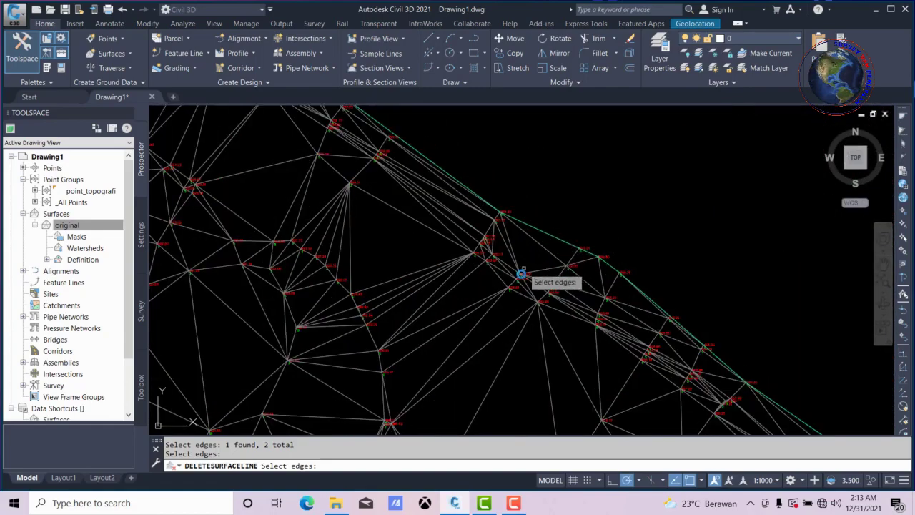
scroll(522, 274, "down", 3)
scroll(431, 165, "up", 1)
scroll(431, 163, "up", 1)
scroll(431, 162, "up", 1)
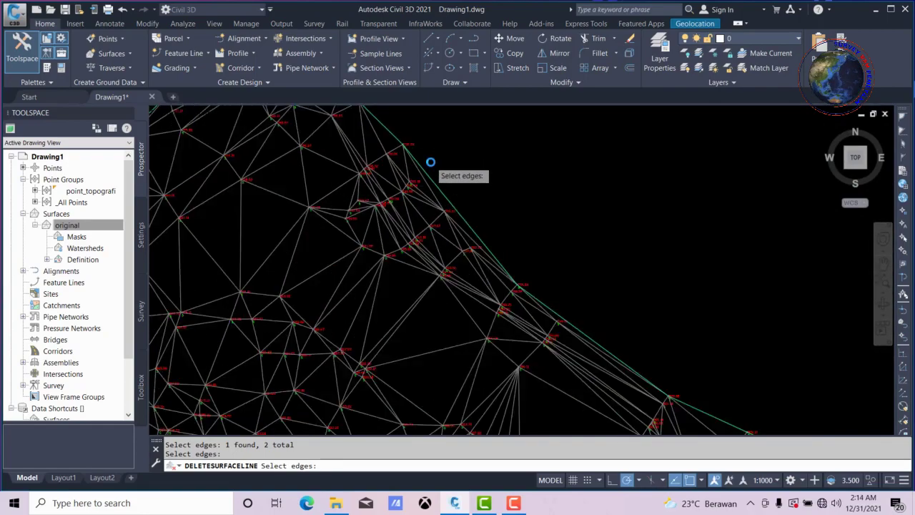
scroll(430, 163, "down", 3)
scroll(449, 174, "up", 3)
scroll(505, 228, "down", 1)
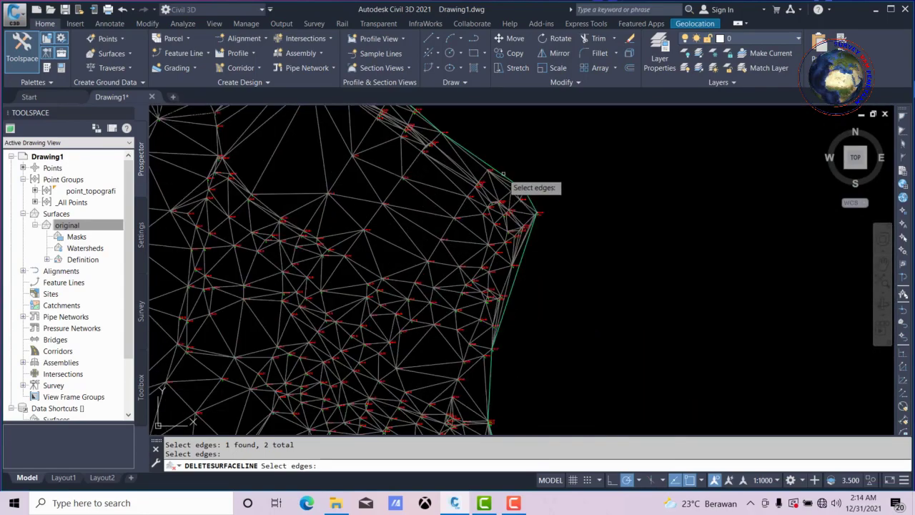
scroll(528, 183, "down", 2)
scroll(519, 223, "up", 3)
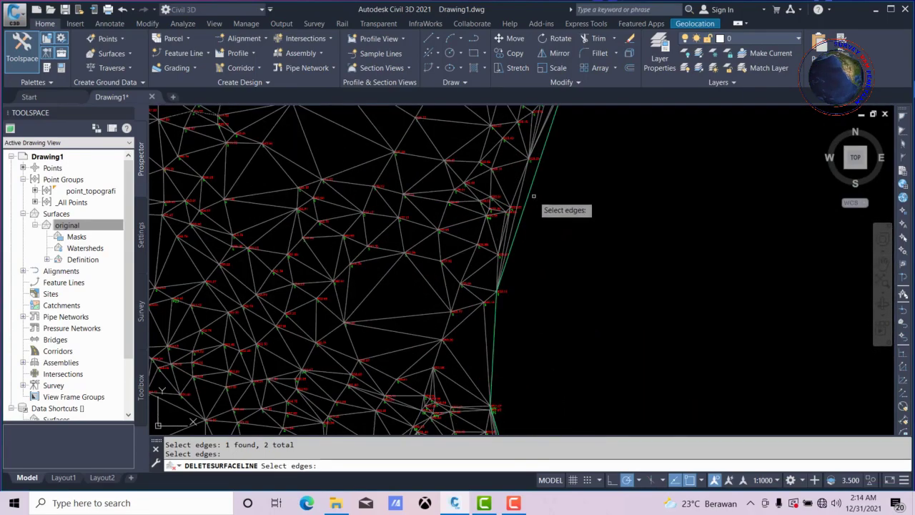
scroll(533, 150, "up", 3)
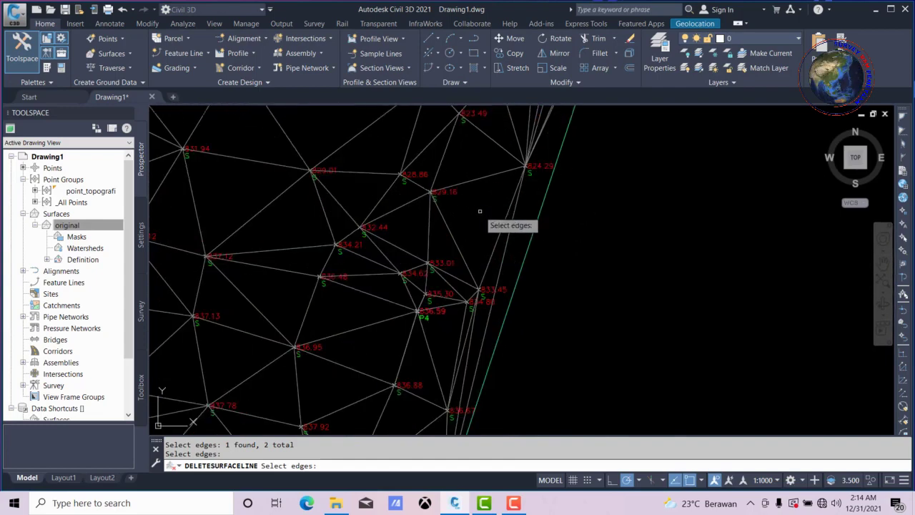
left_click(503, 249)
scroll(488, 298, "down", 2)
scroll(488, 297, "down", 1)
scroll(523, 198, "up", 4)
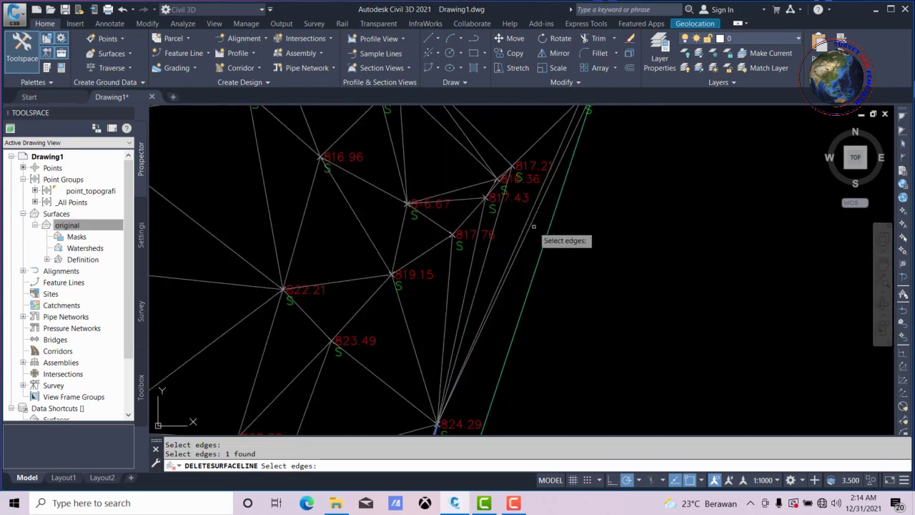
left_click(533, 216)
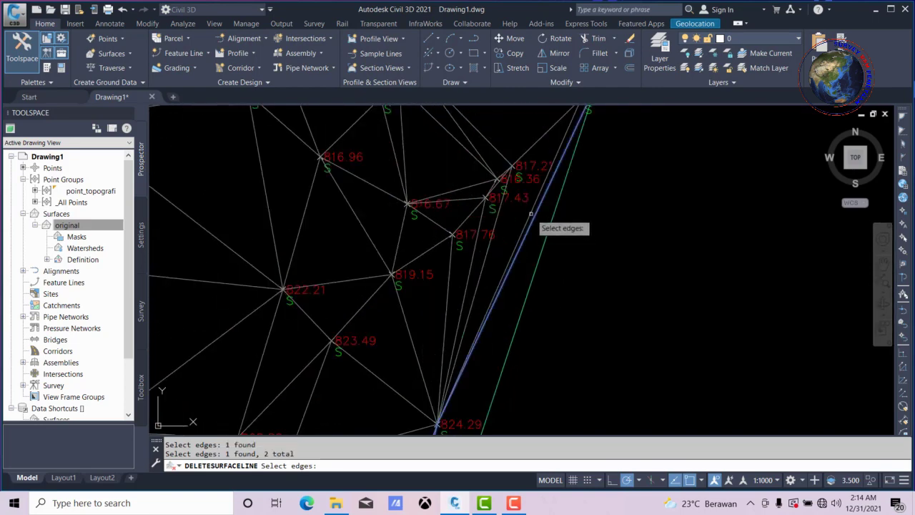
left_click(531, 214)
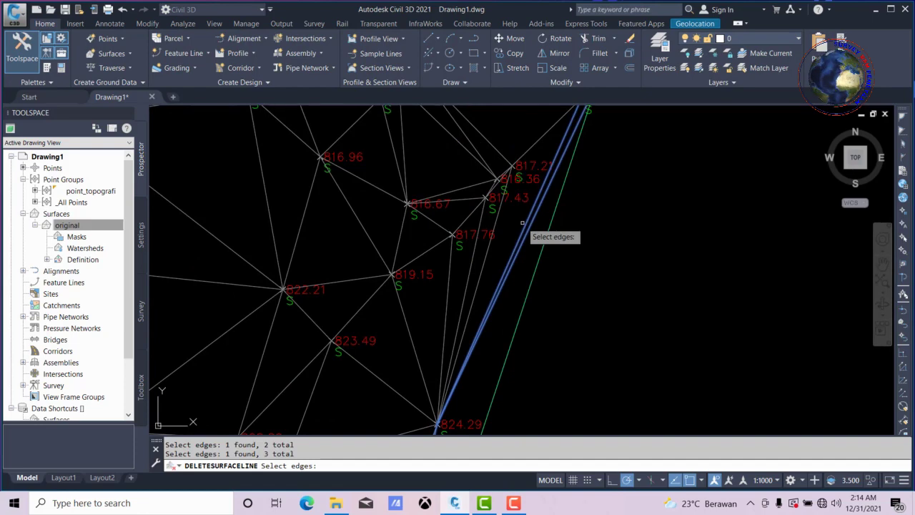
- Review the trimmed boundary, end Delete Line with Esc, and clear the surface selection
scroll(523, 223, "down", 2)
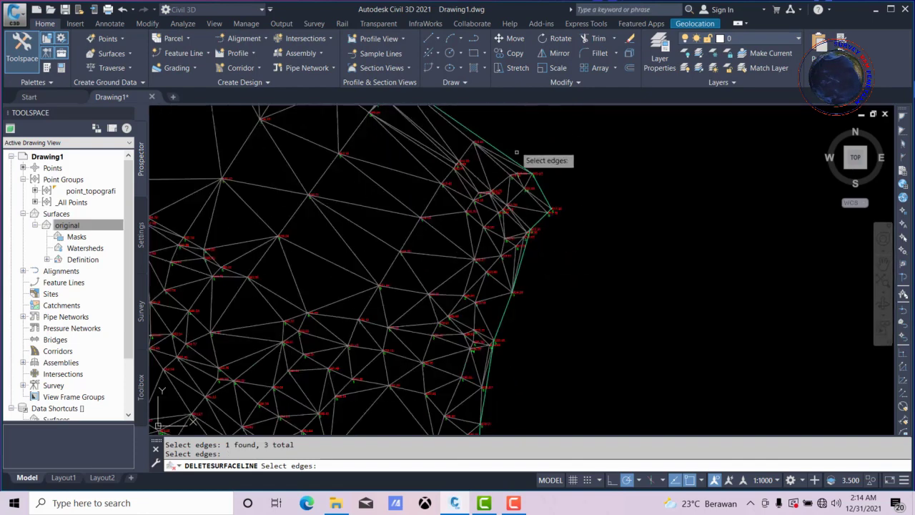
scroll(525, 219, "down", 2)
scroll(527, 212, "down", 2)
scroll(522, 286, "up", 3)
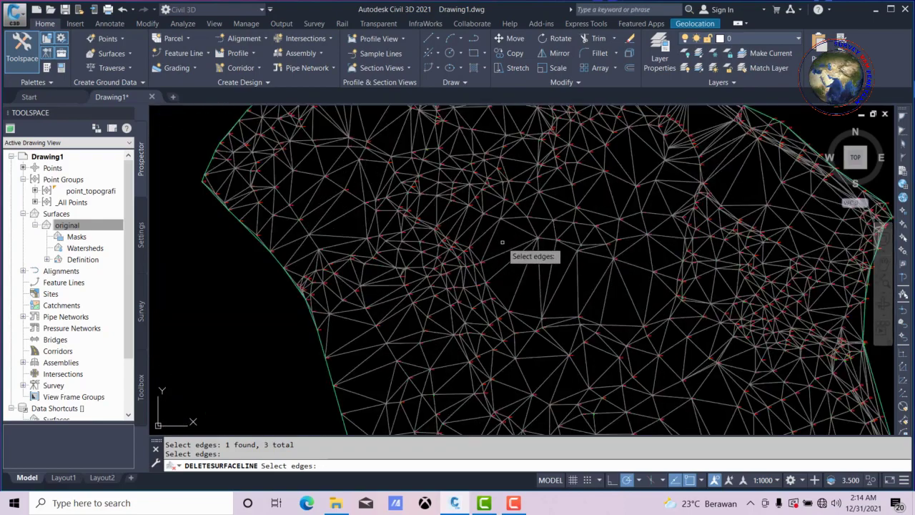
scroll(518, 236, "down", 2)
scroll(522, 200, "up", 4)
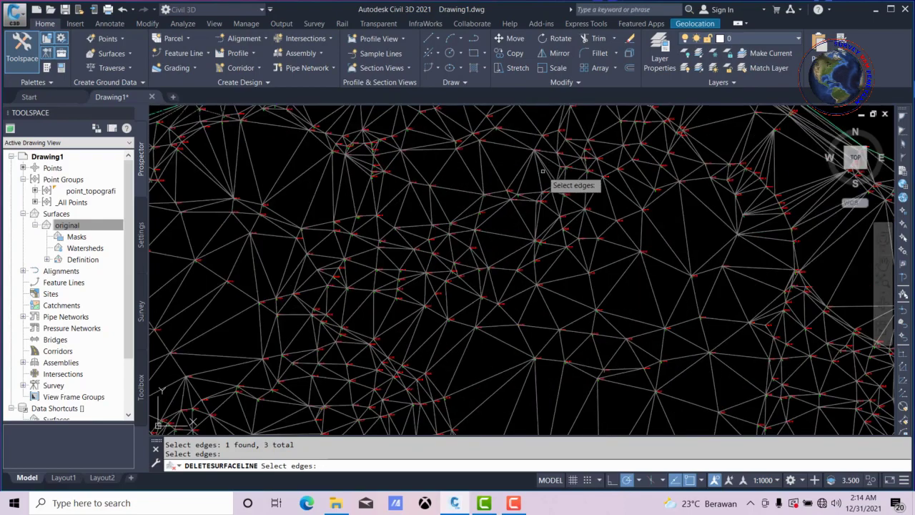
scroll(354, 158, "up", 3)
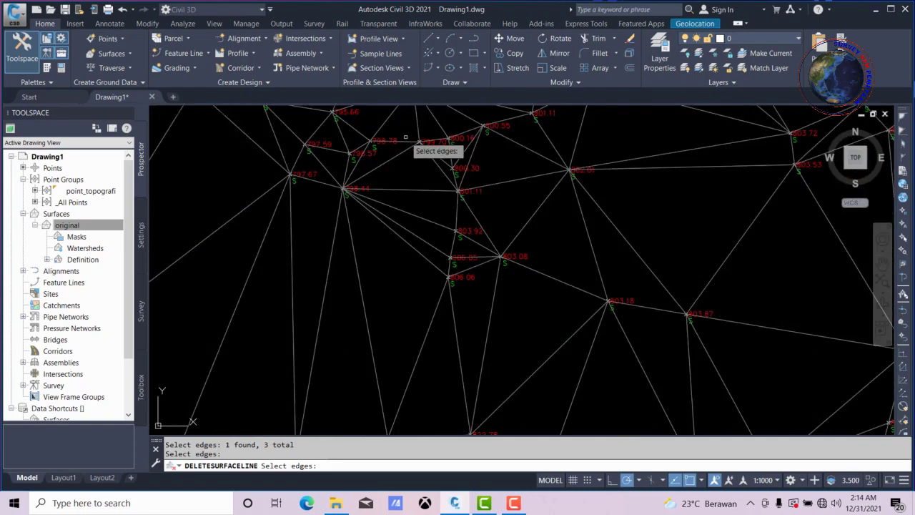
scroll(429, 166, "down", 2)
scroll(472, 200, "down", 2)
scroll(483, 229, "up", 3)
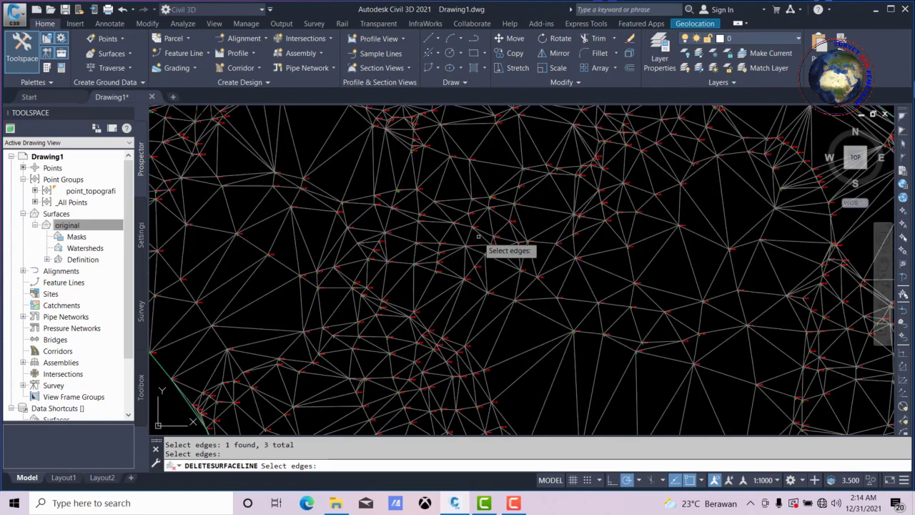
scroll(415, 226, "down", 2)
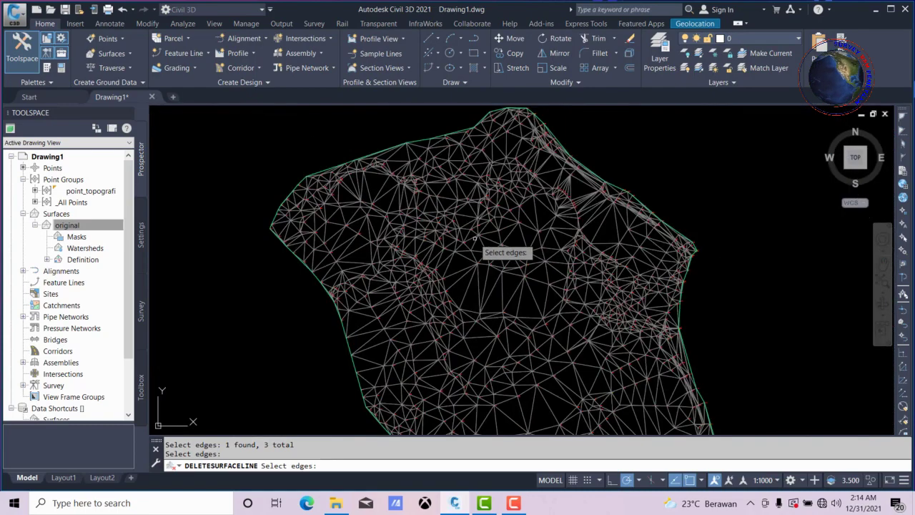
scroll(517, 199, "up", 2)
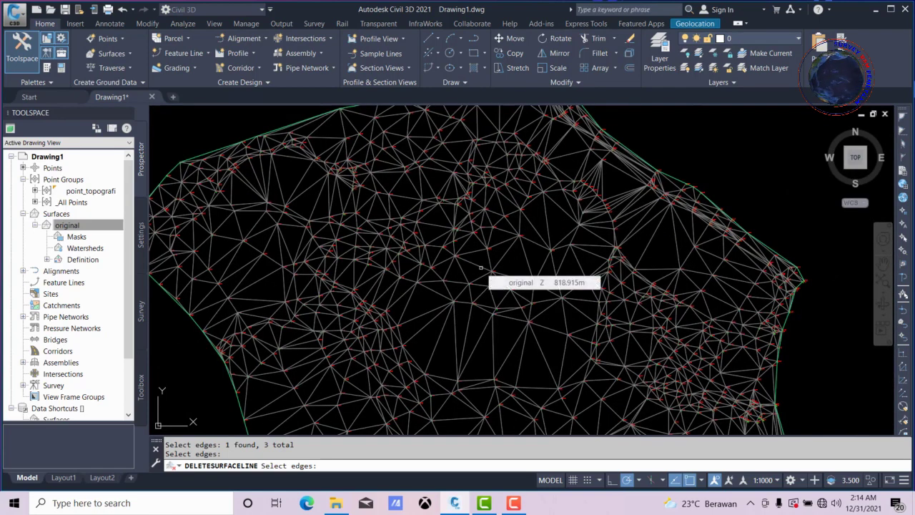
key("Escape")
left_click(481, 268)
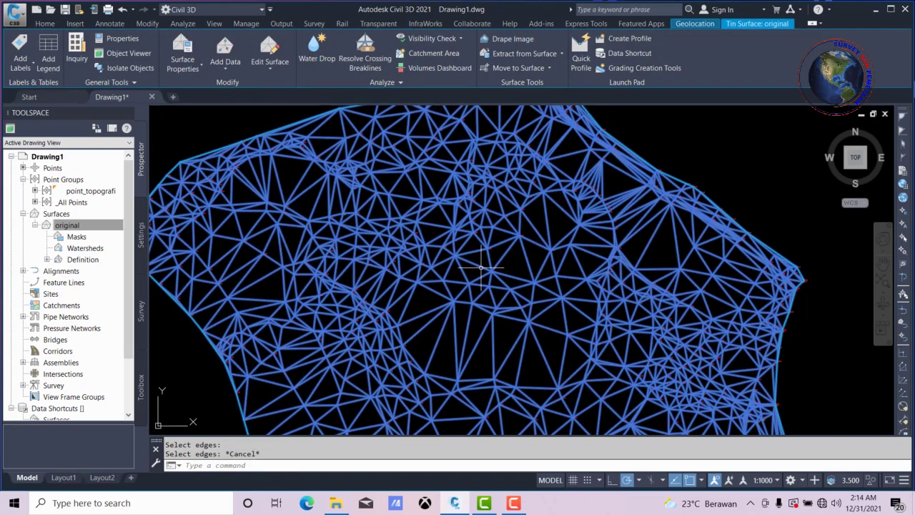
key("Escape")
scroll(481, 268, "down", 5)
scroll(494, 286, "up", 3)
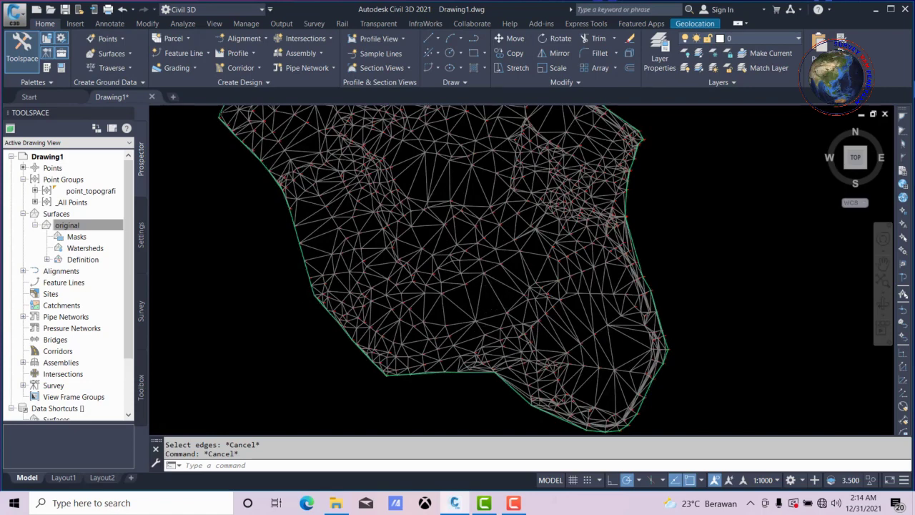
scroll(485, 259, "down", 2)
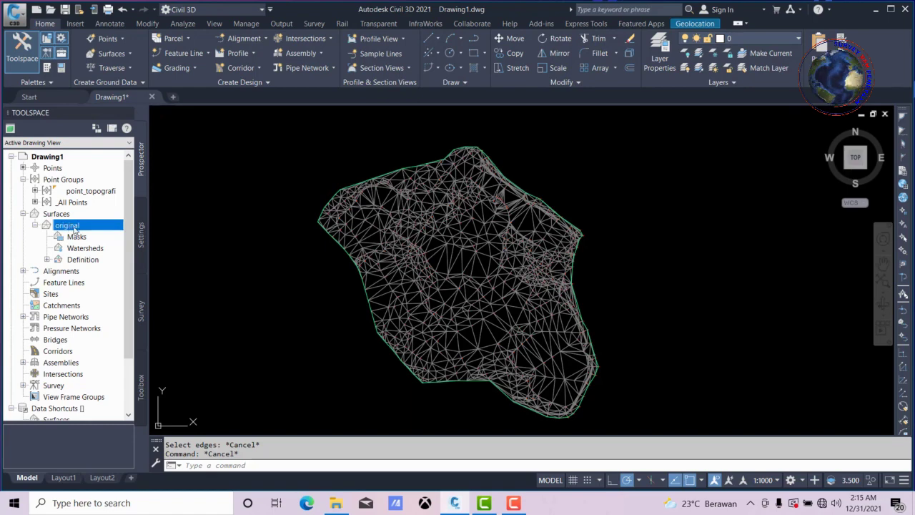
- Edit the 'original' surface style's display to hide Triangles and show Major and Minor Contours
right_click(75, 229)
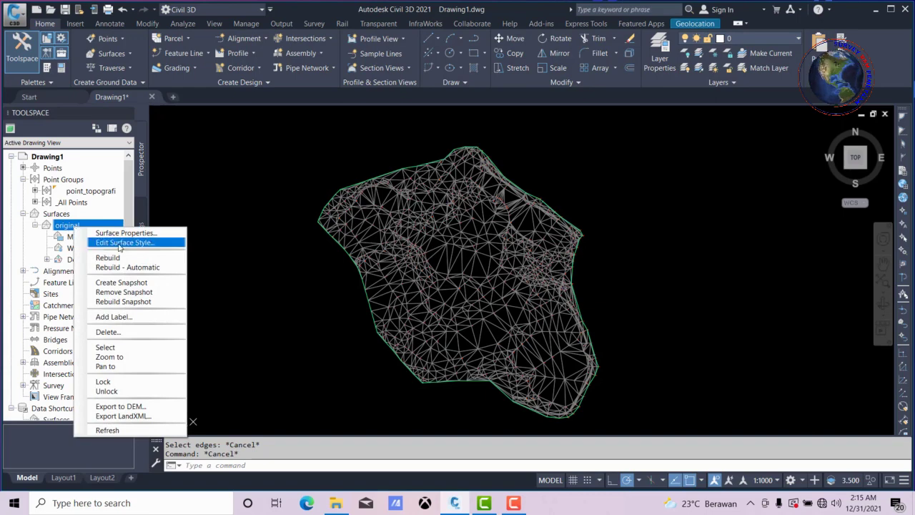
left_click(119, 243)
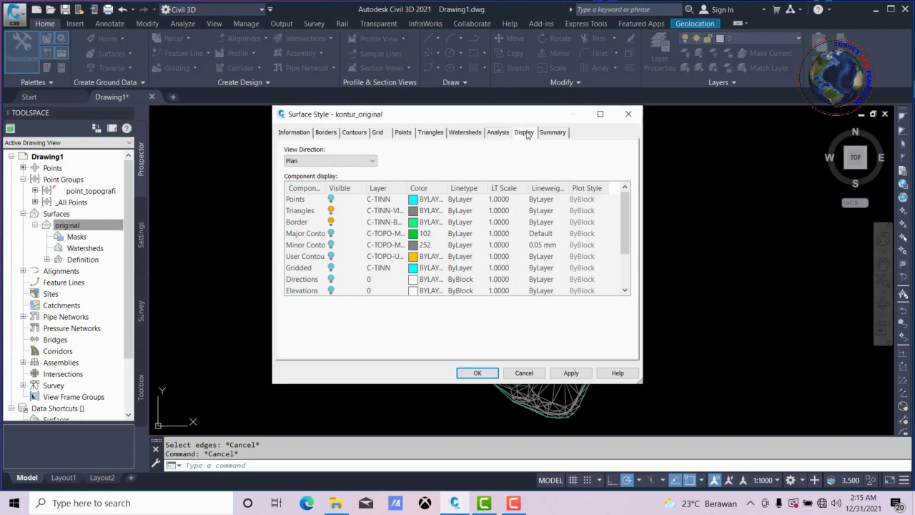
left_click(332, 213)
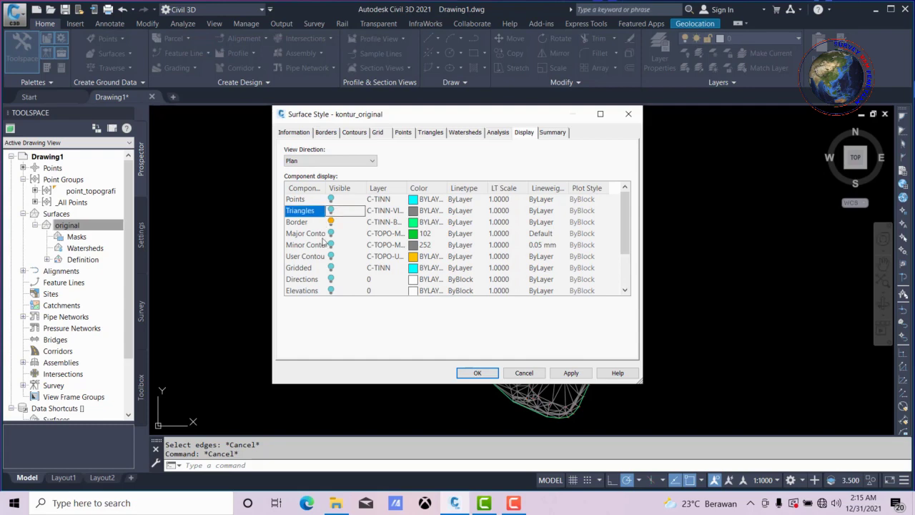
left_click(331, 234)
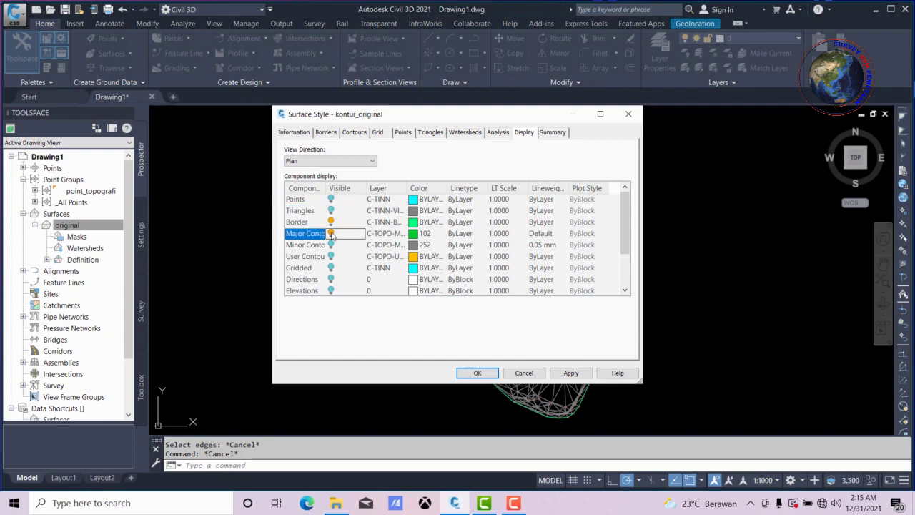
left_click(330, 245)
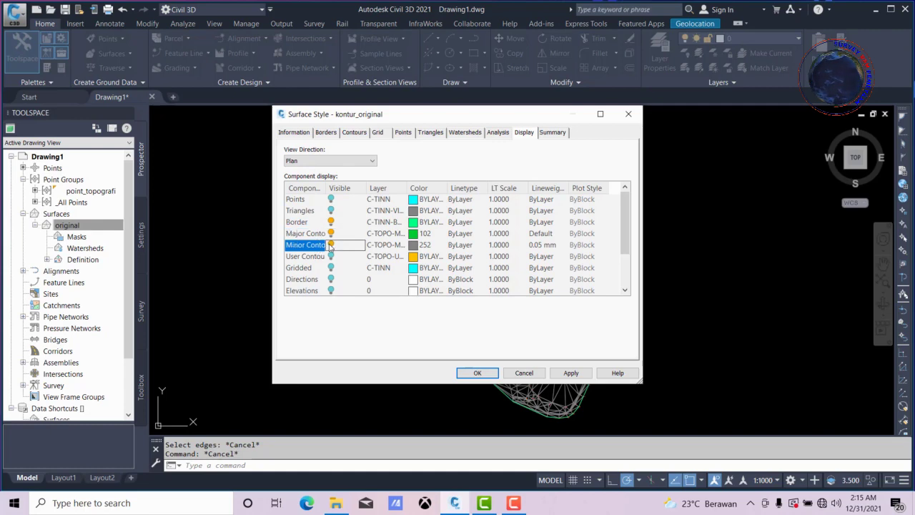
left_click(571, 374)
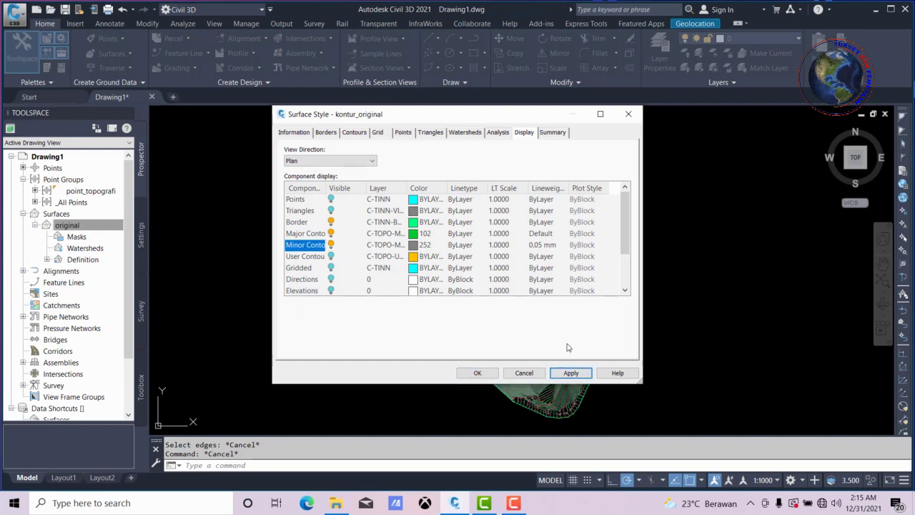
left_click(478, 374)
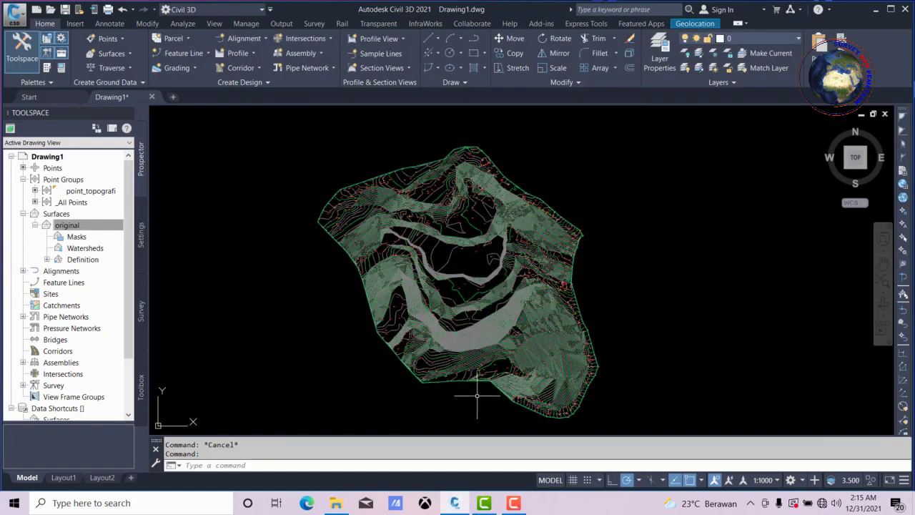
scroll(432, 398, "up", 3)
scroll(444, 390, "up", 5)
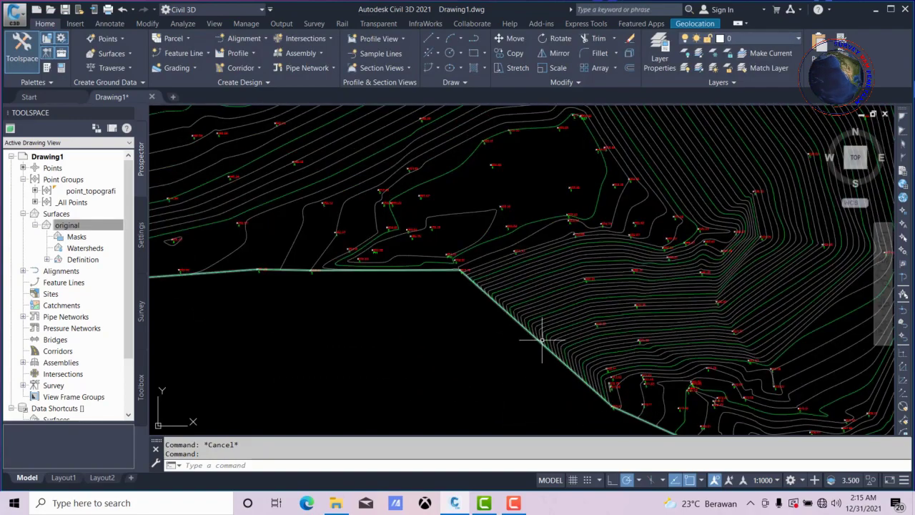
scroll(454, 345, "down", 3)
scroll(494, 340, "down", 3)
scroll(515, 277, "up", 5)
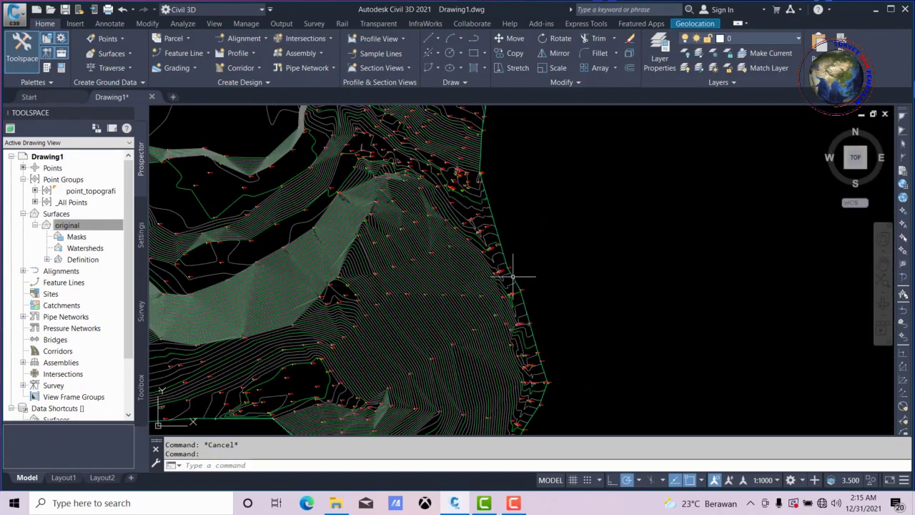
scroll(528, 315, "up", 3)
scroll(529, 315, "down", 5)
scroll(465, 179, "up", 3)
scroll(466, 200, "up", 3)
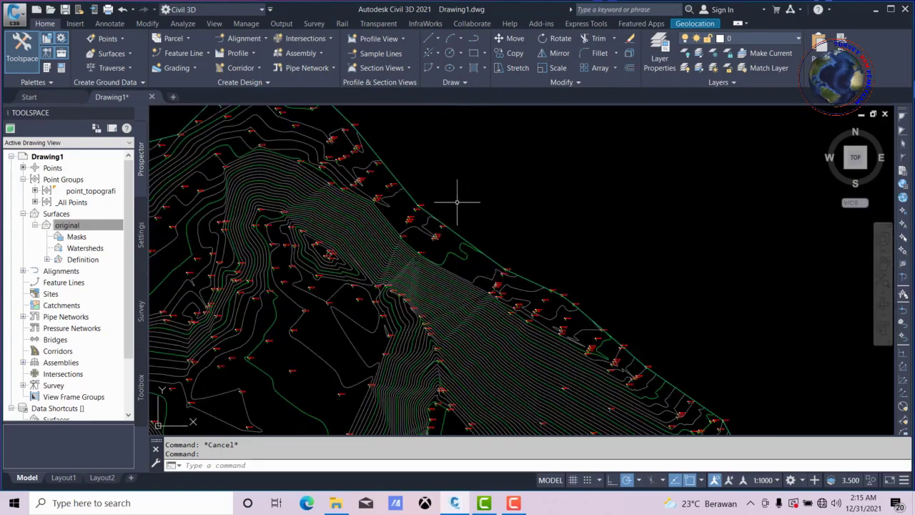
scroll(585, 228, "down", 5)
scroll(331, 229, "up", 5)
scroll(429, 187, "down", 5)
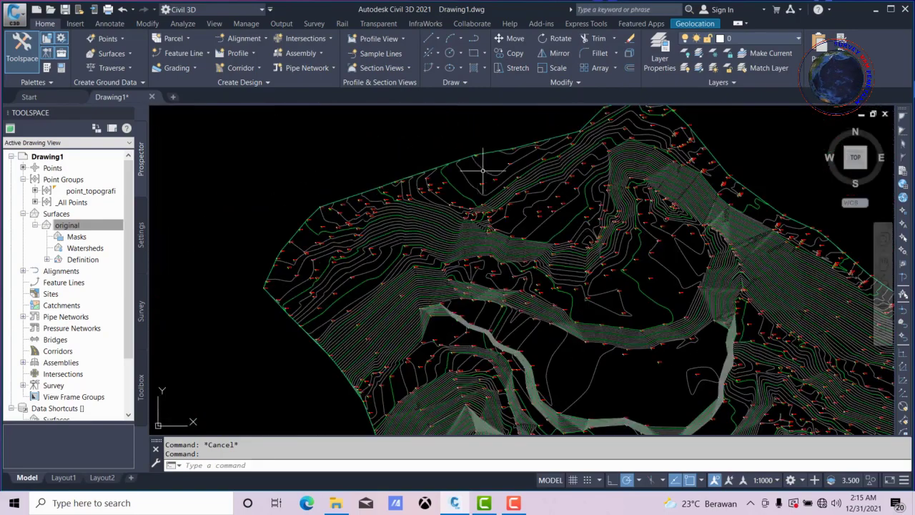
scroll(255, 330, "up", 5)
scroll(341, 203, "down", 5)
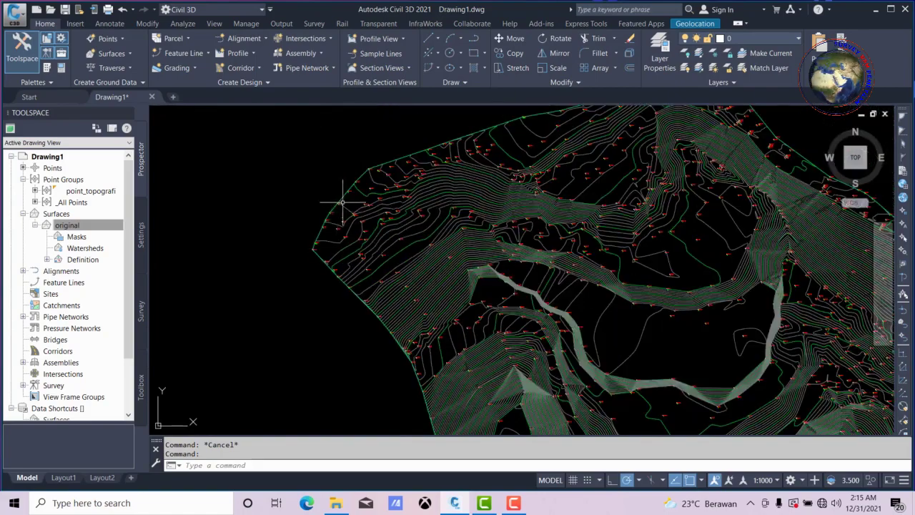
scroll(357, 177, "up", 5)
scroll(293, 181, "down", 5)
scroll(314, 307, "up", 5)
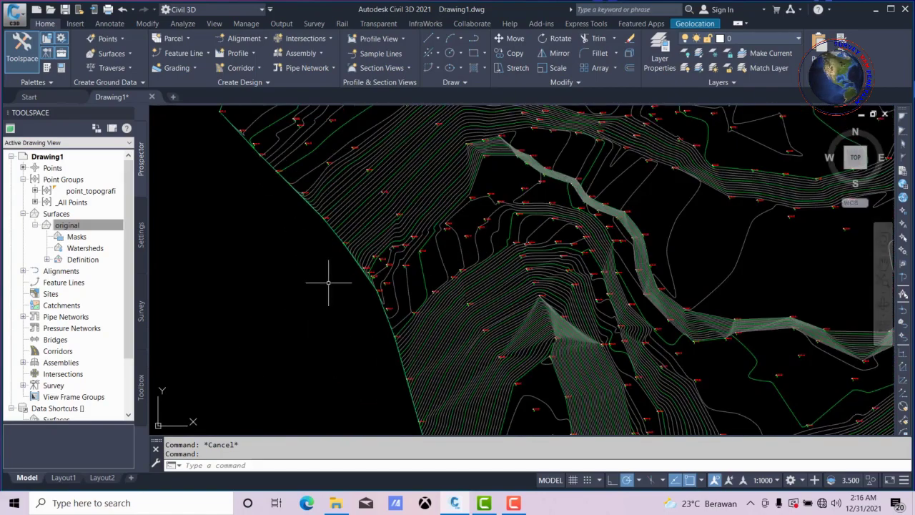
scroll(326, 207, "down", 3)
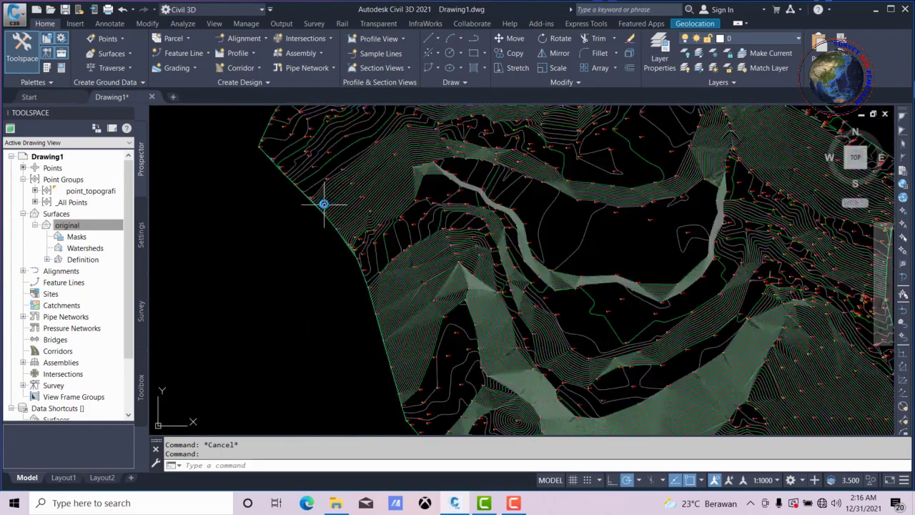
scroll(325, 207, "down", 2)
scroll(379, 336, "up", 5)
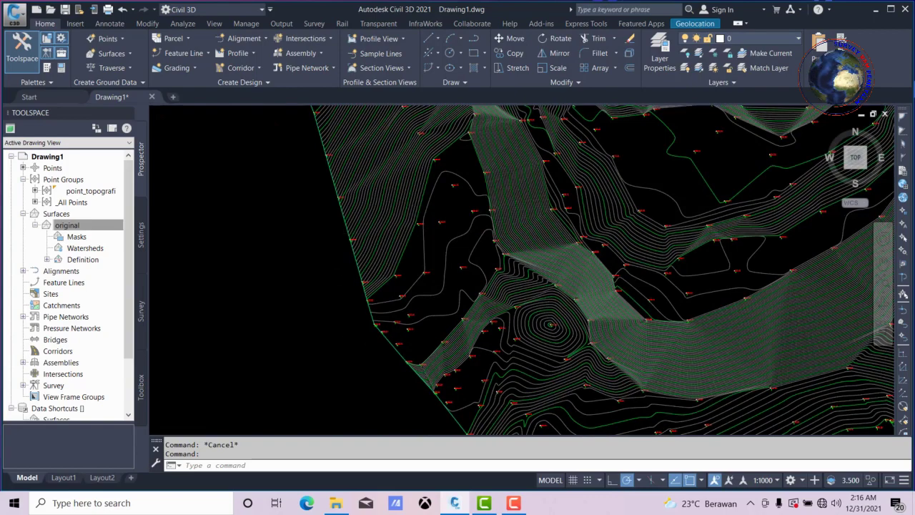
scroll(339, 238, "down", 5)
scroll(440, 353, "up", 5)
scroll(440, 353, "down", 3)
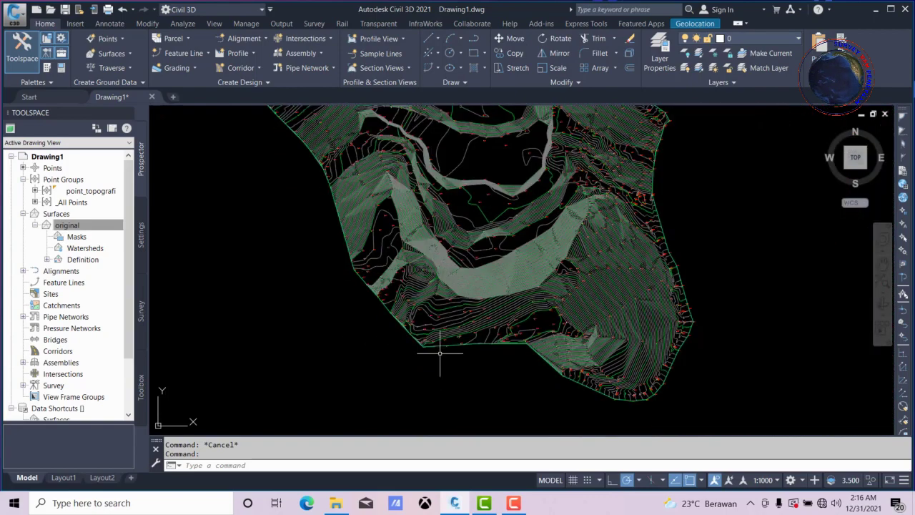
scroll(439, 353, "down", 2)
scroll(638, 265, "up", 5)
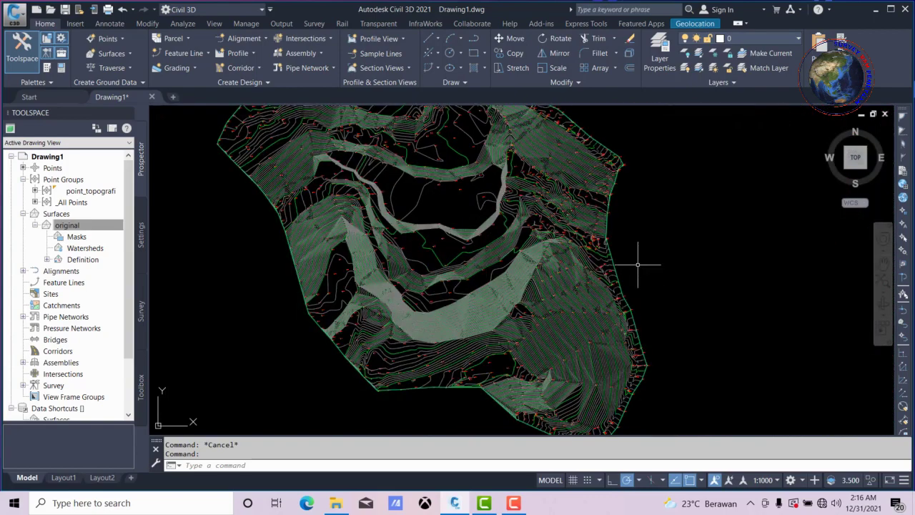